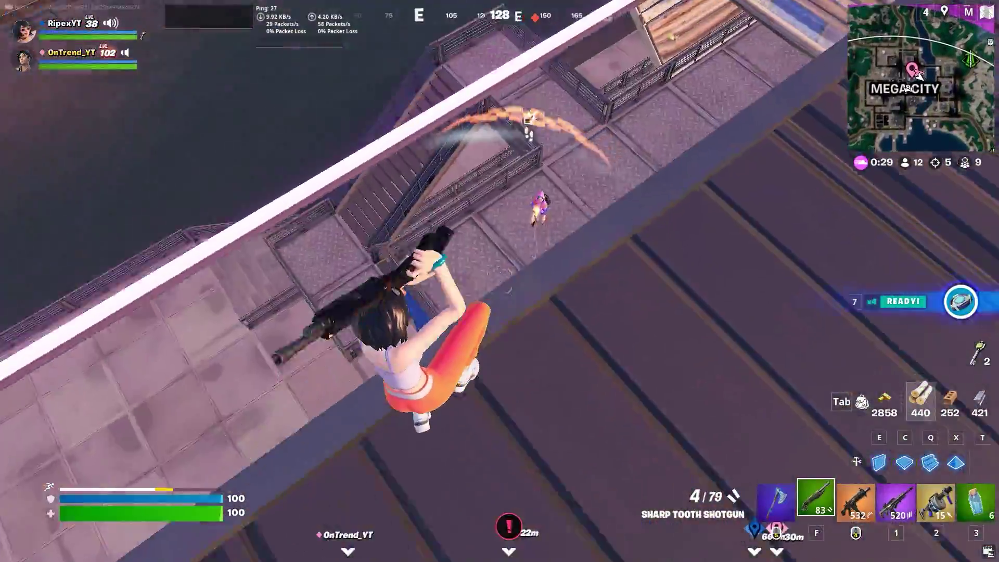
# Build wood walls for cover, then shoot the enemy with the Sharp Tooth Shotgun
pyautogui.press('c')
pyautogui.press('e')
pyautogui.press('q')
pyautogui.press('f')
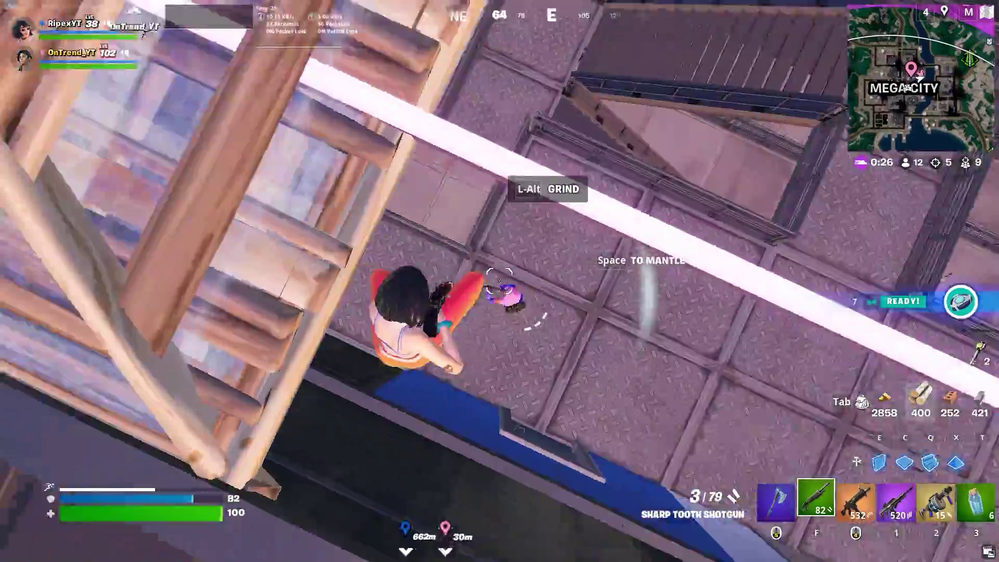
pyautogui.click(499, 281)
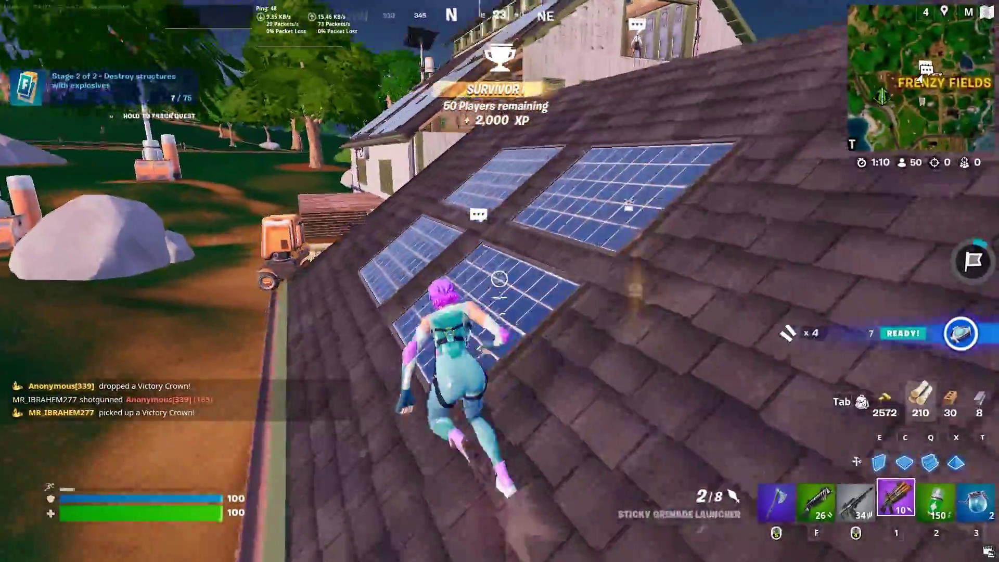
# Run across the rooftop toward the staircase and house
pyautogui.press('w')
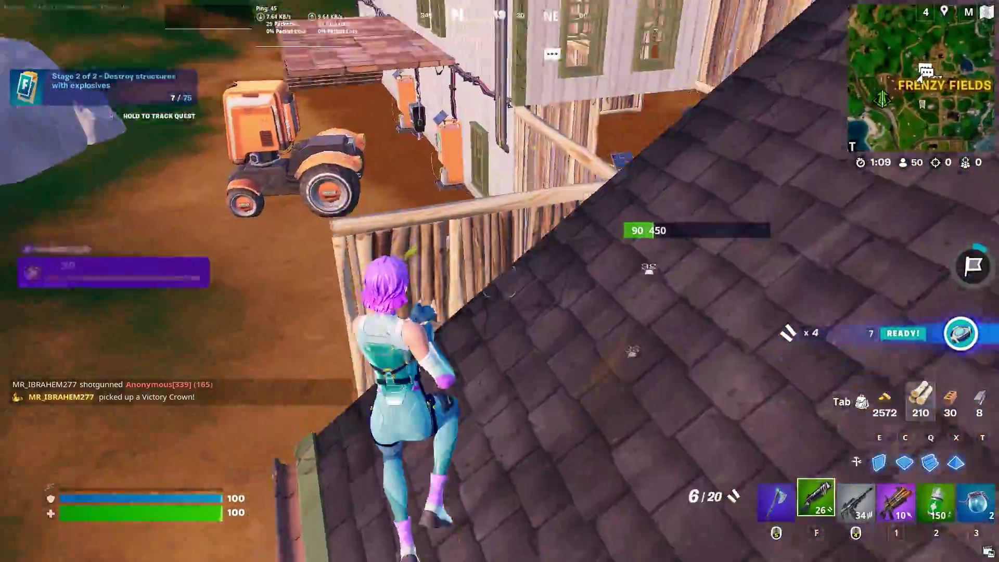
pyautogui.press('w')
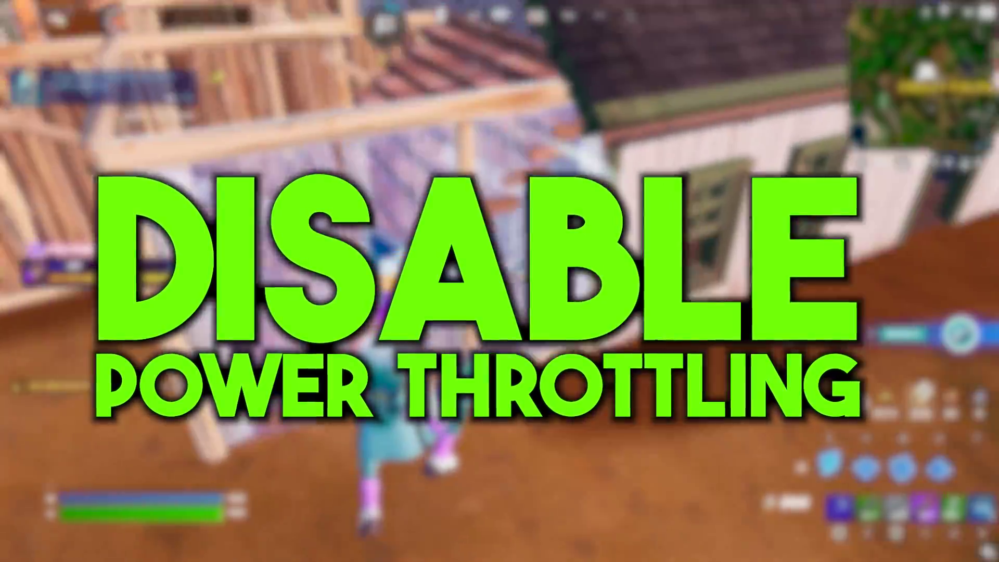
pyautogui.press('w')
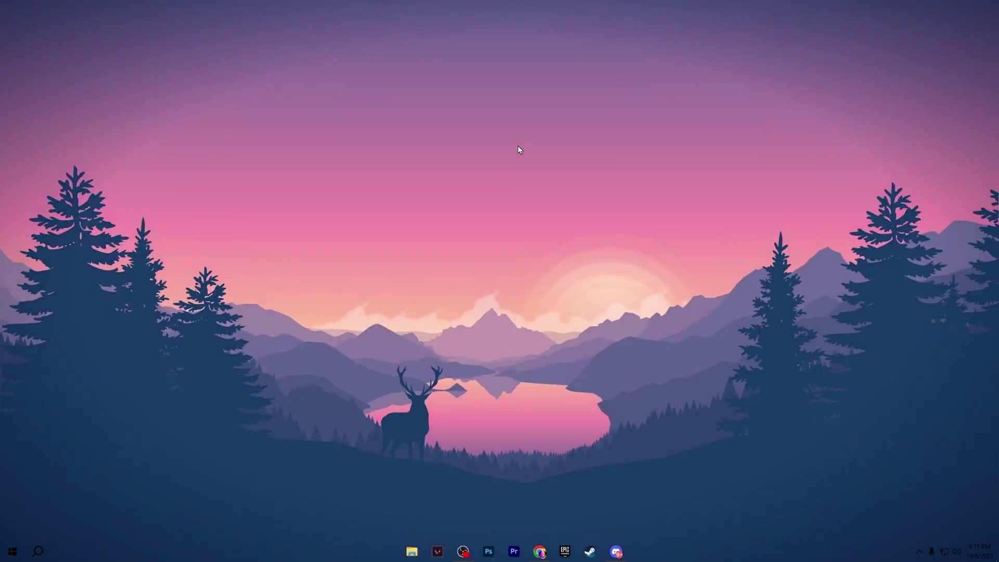
# Launch the Local Group Policy Editor with gpedit.msc from the Run box
pyautogui.press('super+r')
pyautogui.moveTo(31, 437); pyautogui.dragTo(439, 195)
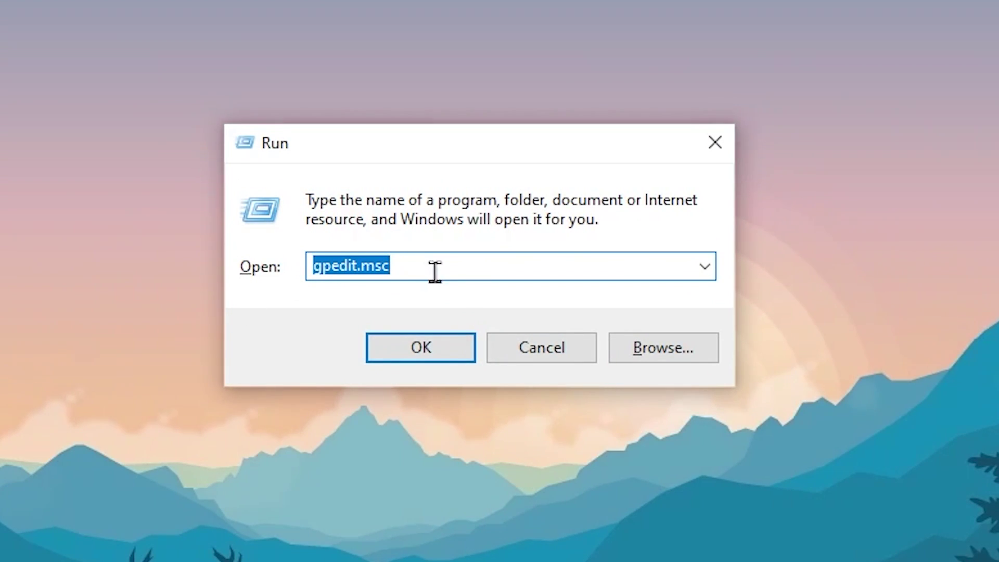
pyautogui.click(435, 353)
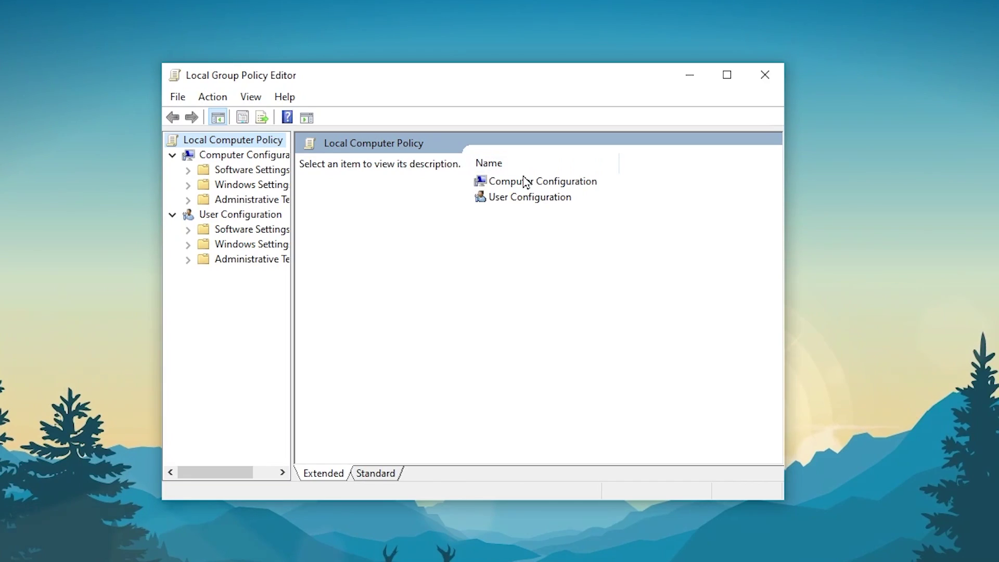
# Browse Computer Configuration > Administrative Templates > System > Power Management > Power Throttling Settings to Turn off Power Throttling
pyautogui.doubleClick(522, 178)
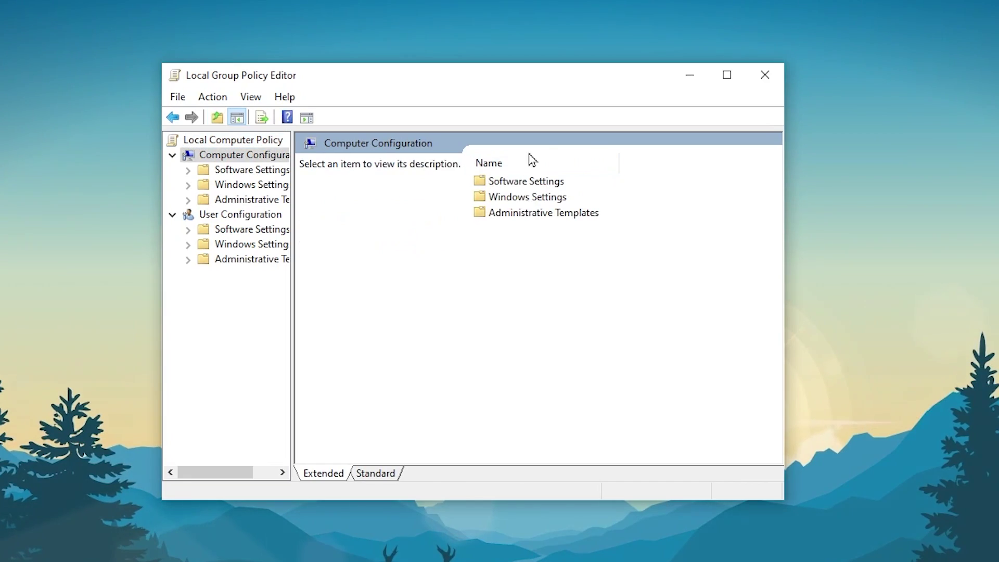
pyautogui.click(530, 214)
pyautogui.doubleClick(530, 214)
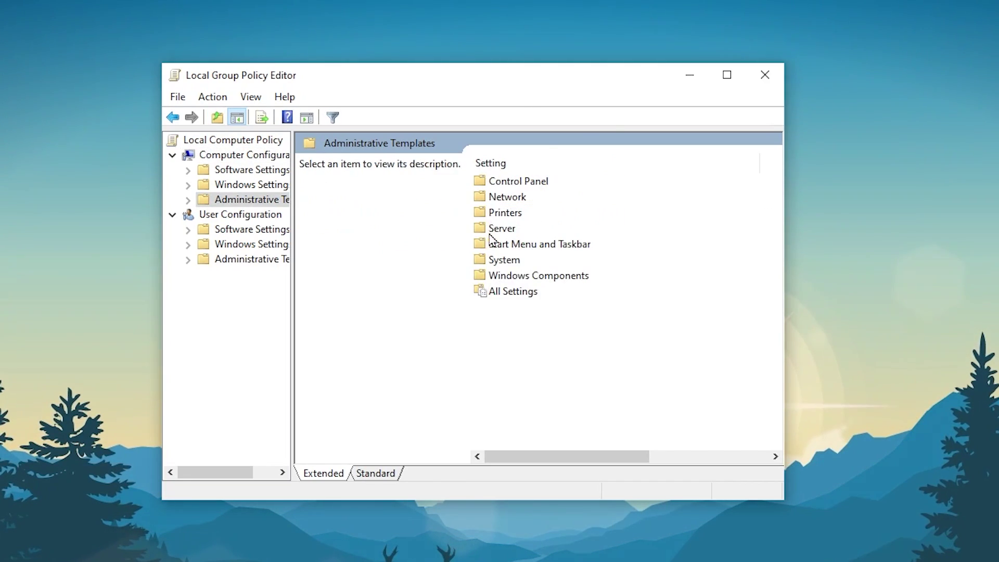
pyautogui.doubleClick(503, 259)
pyautogui.scroll(-11, 537, 246)
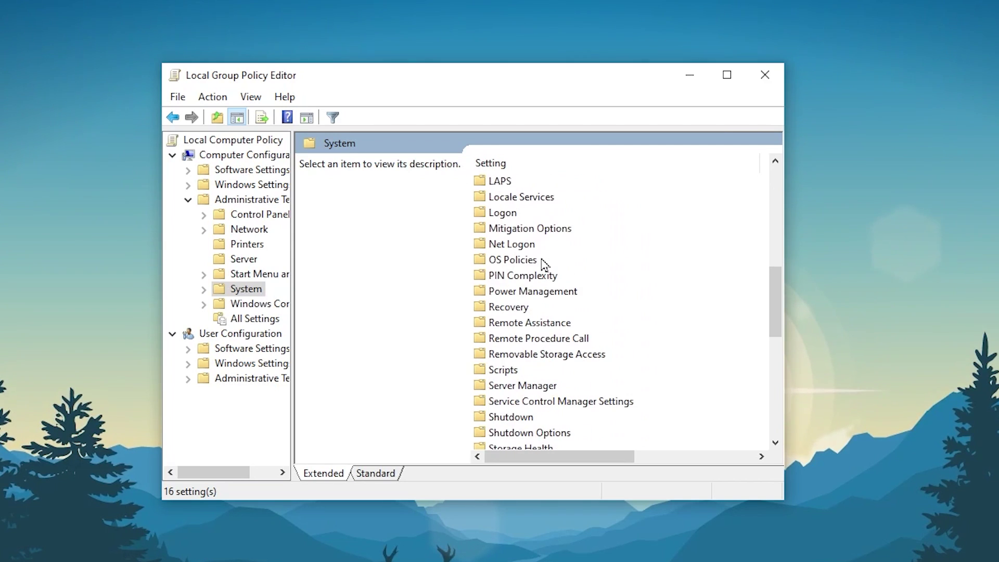
pyautogui.scroll(-1, 520, 317)
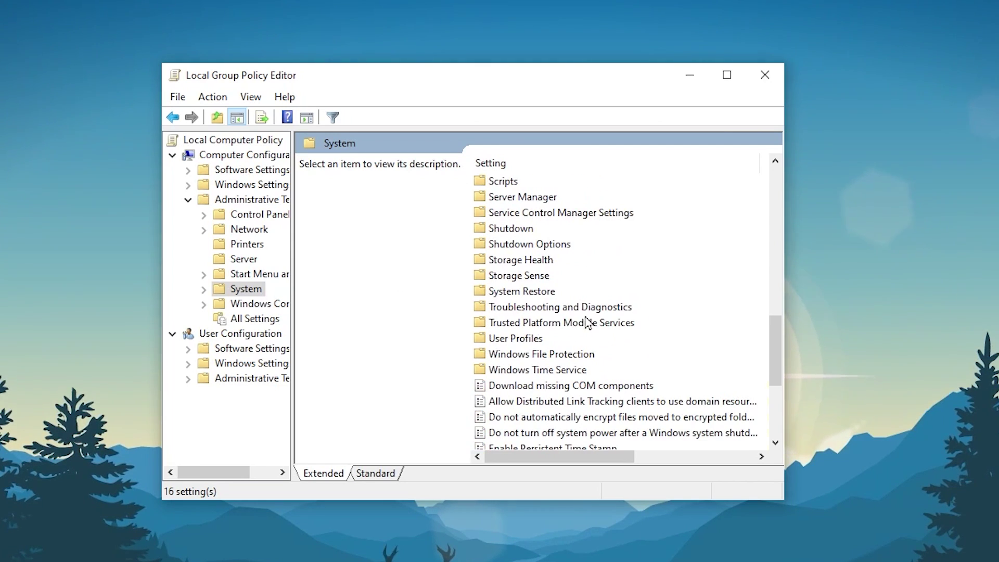
pyautogui.scroll(2, 547, 292)
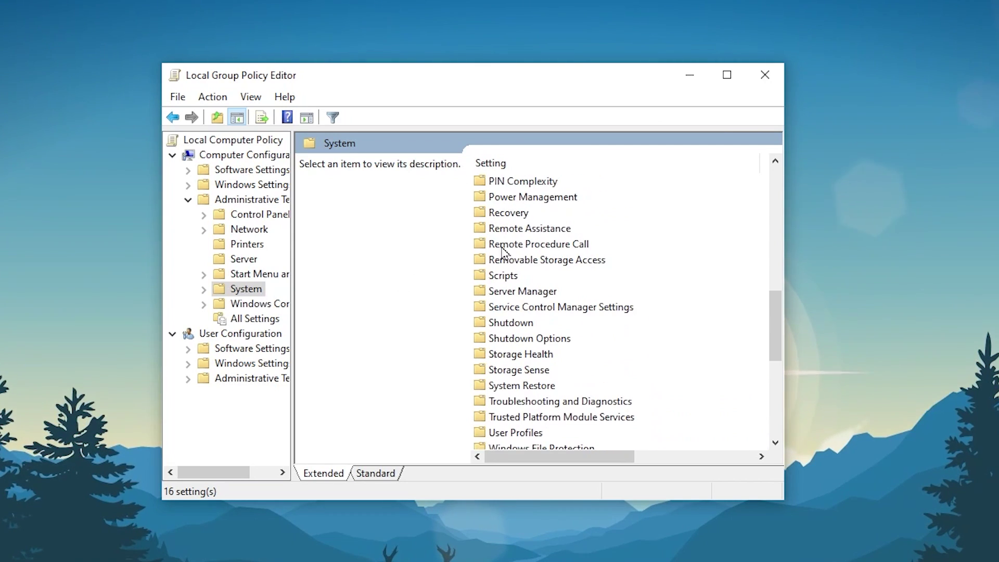
pyautogui.doubleClick(533, 197)
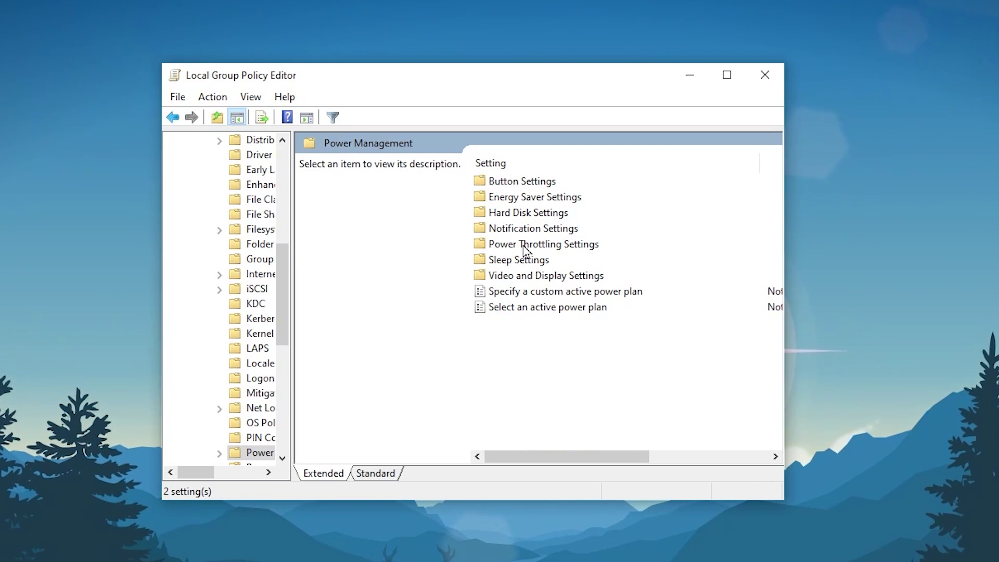
pyautogui.doubleClick(588, 246)
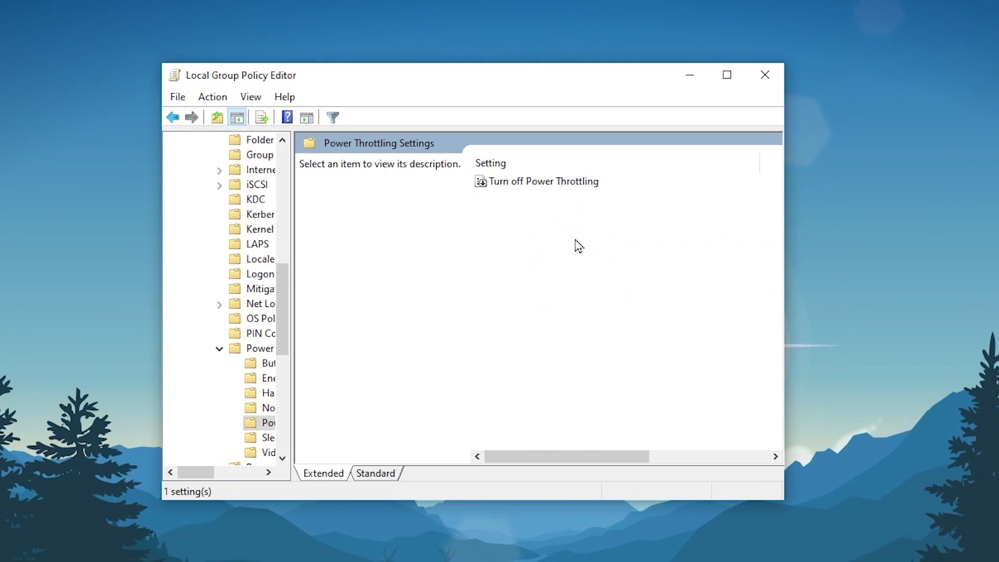
pyautogui.doubleClick(557, 183)
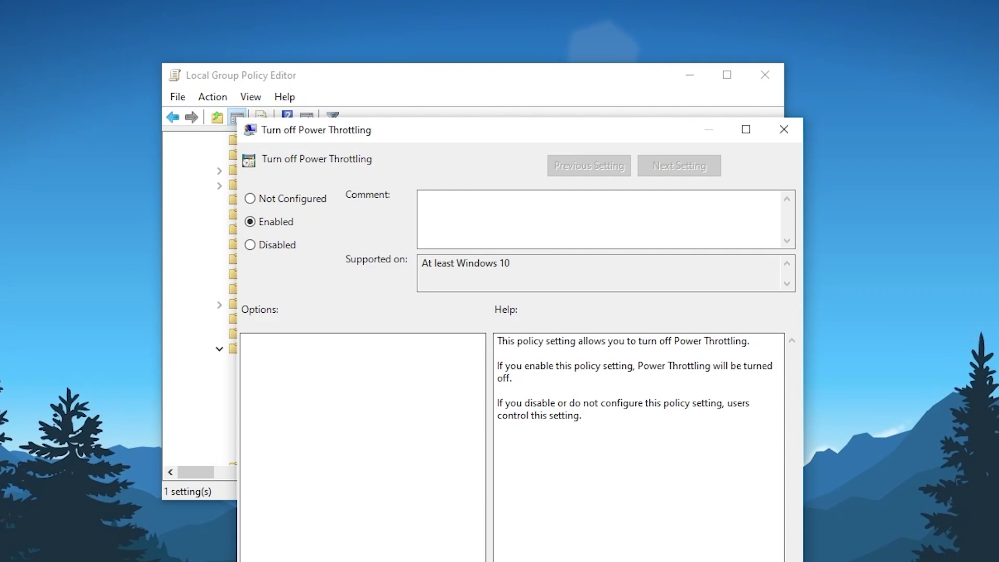
# Confirm the Turn off Power Throttling policy as Enabled
pyautogui.press('Return')
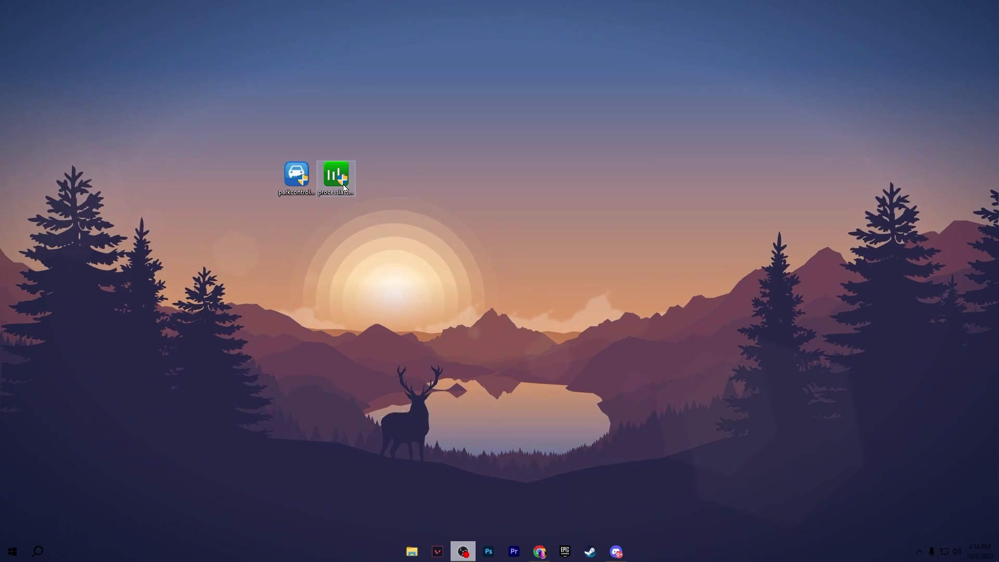
pyautogui.click(539, 552)
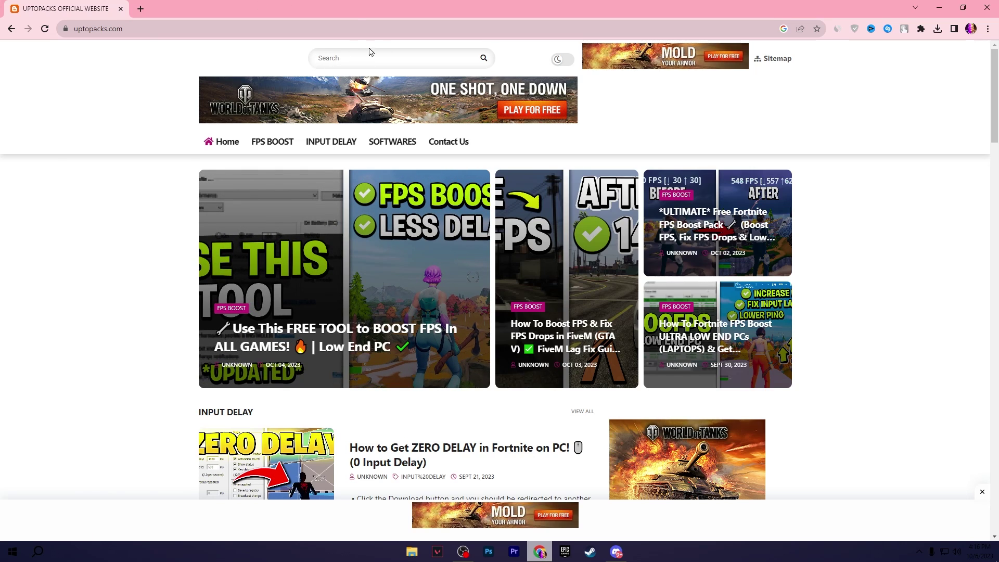
pyautogui.click(939, 7)
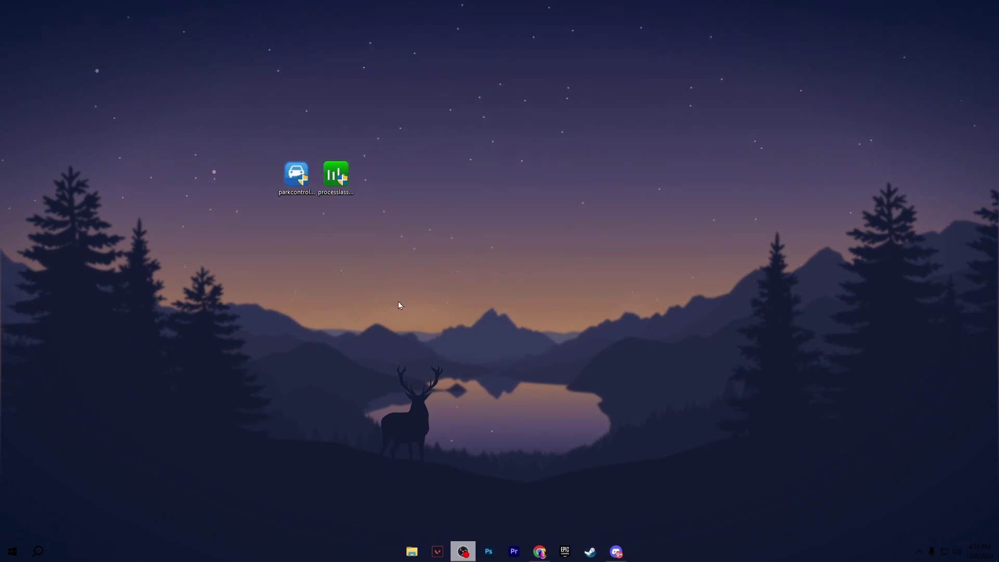
# Install ParkControl, accepting the permission prompt, language, licence and default components
pyautogui.doubleClick(295, 174)
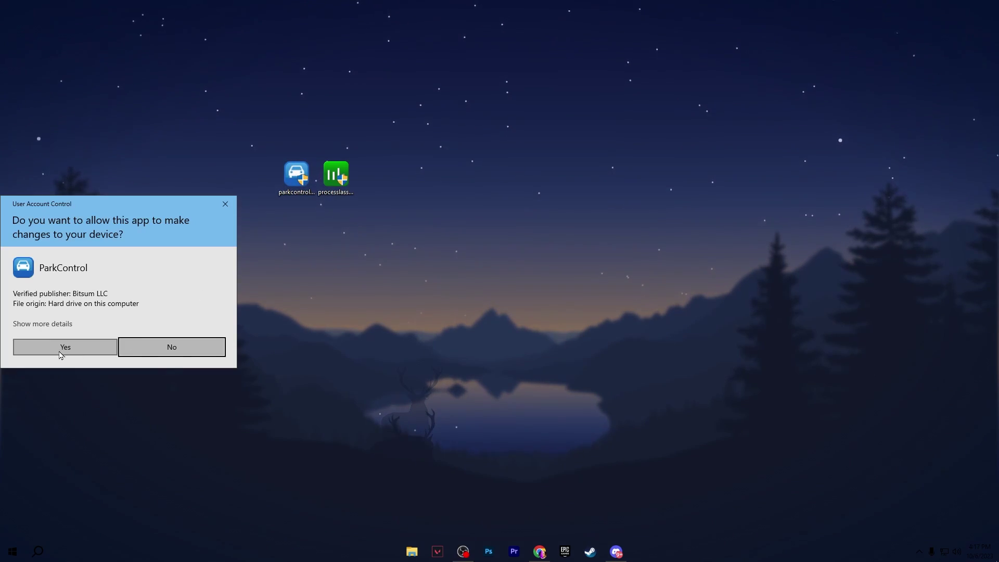
pyautogui.click(65, 346)
pyautogui.click(502, 300)
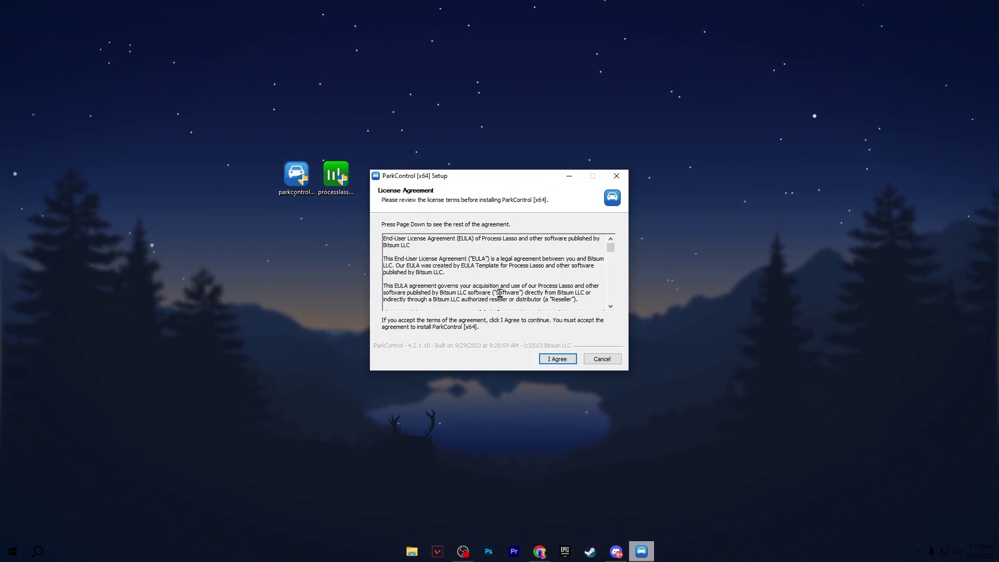
pyautogui.click(555, 360)
pyautogui.click(557, 359)
pyautogui.click(557, 359)
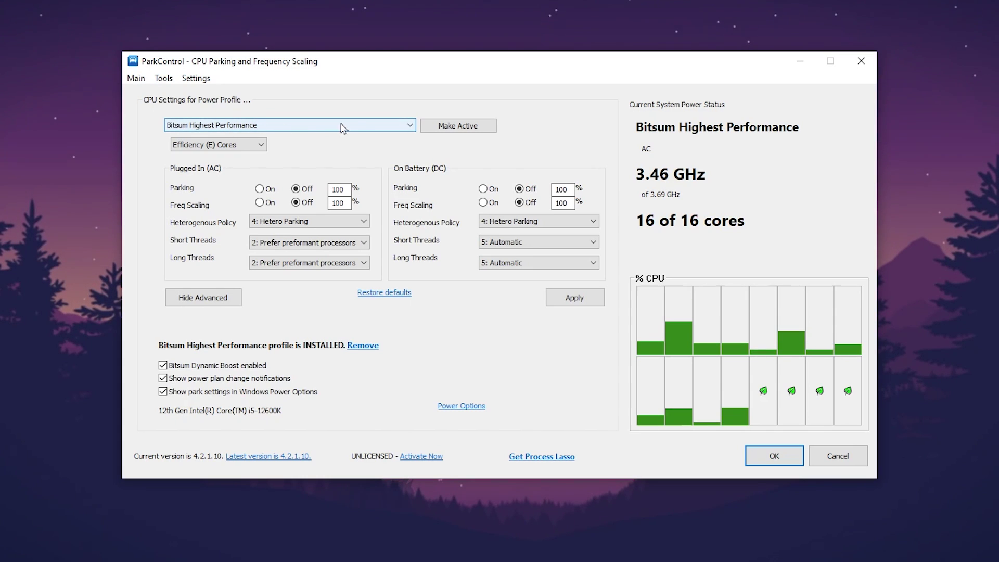
# Activate Bitsum Highest Performance, apply the CPU parking settings and close ParkControl
pyautogui.click(482, 127)
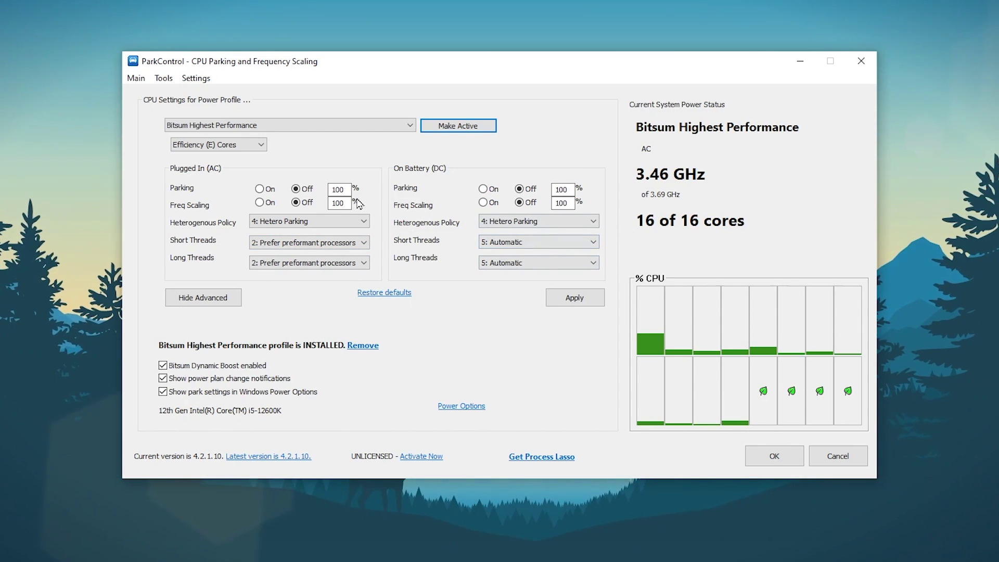
pyautogui.click(565, 299)
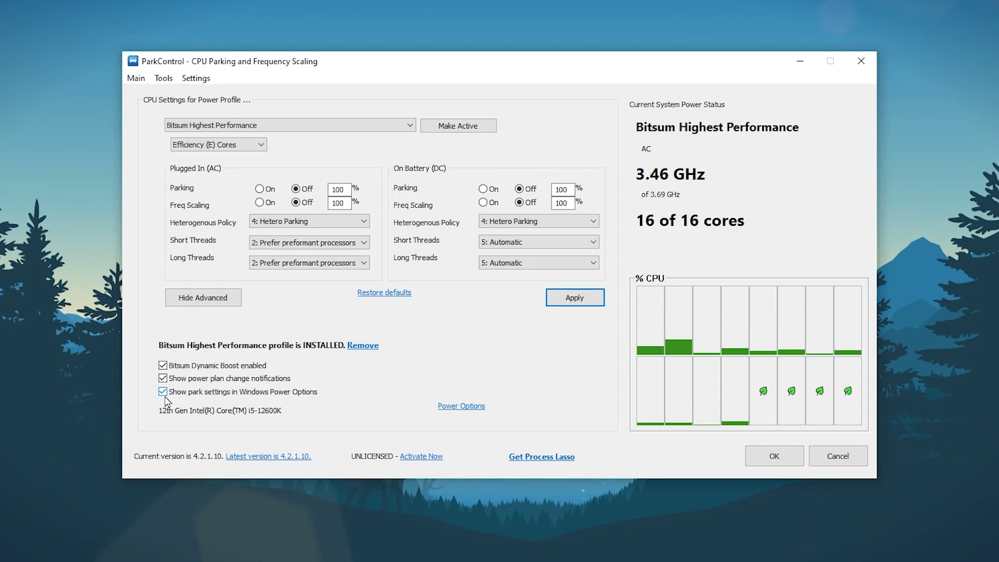
pyautogui.click(774, 458)
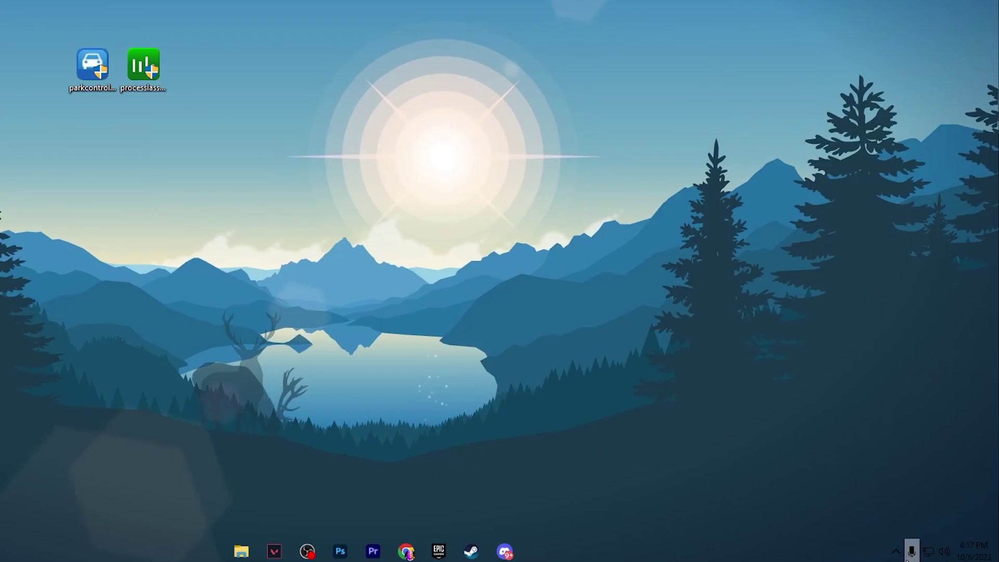
# Check ParkControl runs in the system tray, then launch the Process Lasso installer with admin permission
pyautogui.click(895, 551)
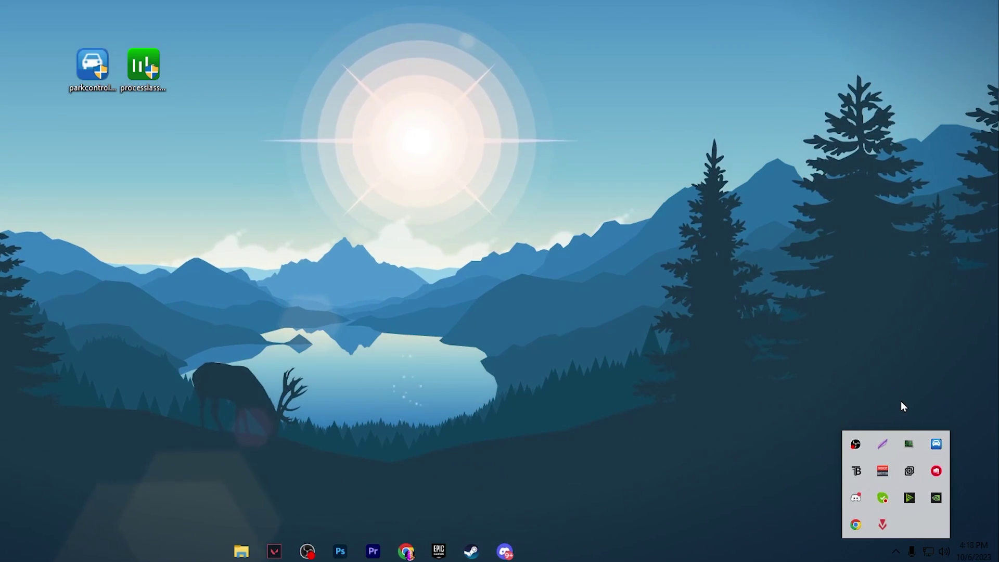
pyautogui.click(483, 220)
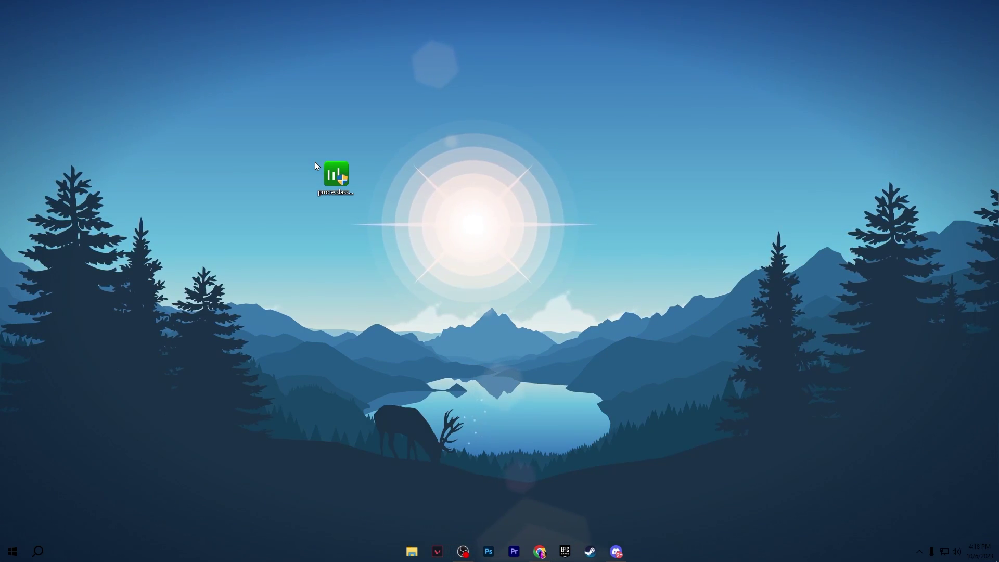
pyautogui.doubleClick(330, 179)
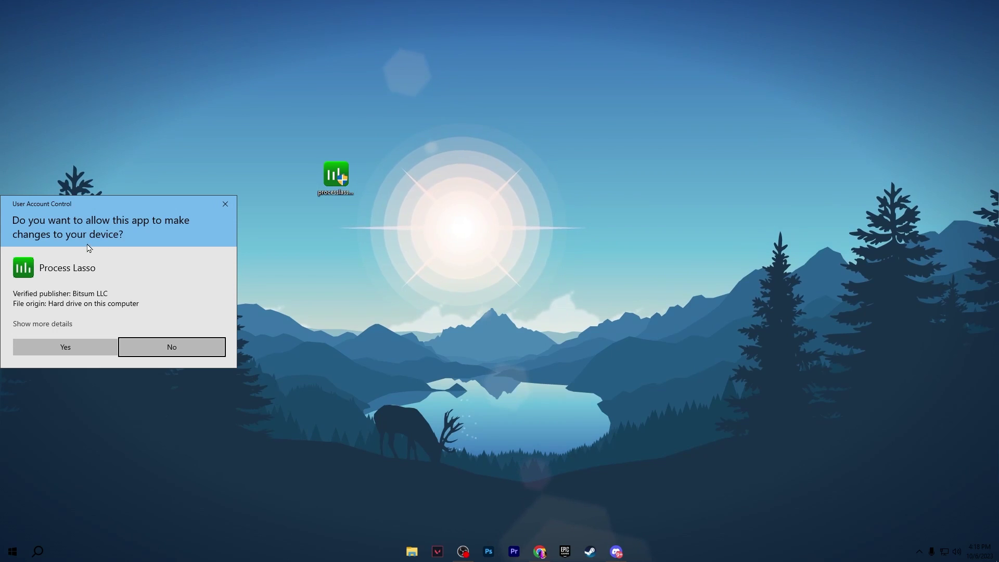
pyautogui.click(65, 345)
# Install Process Lasso with the default language, licence terms and components
pyautogui.click(502, 299)
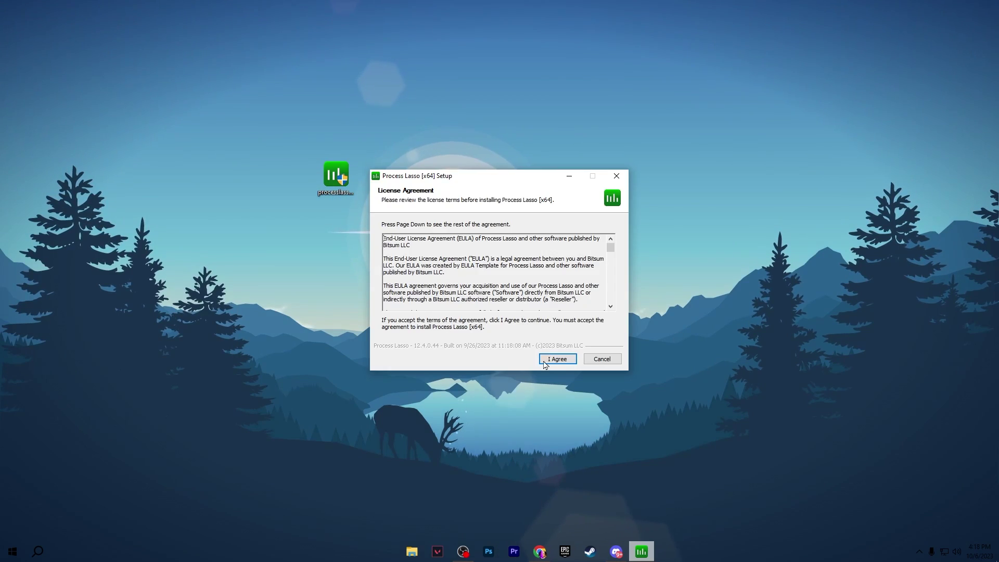
pyautogui.click(557, 359)
pyautogui.click(556, 361)
pyautogui.click(557, 359)
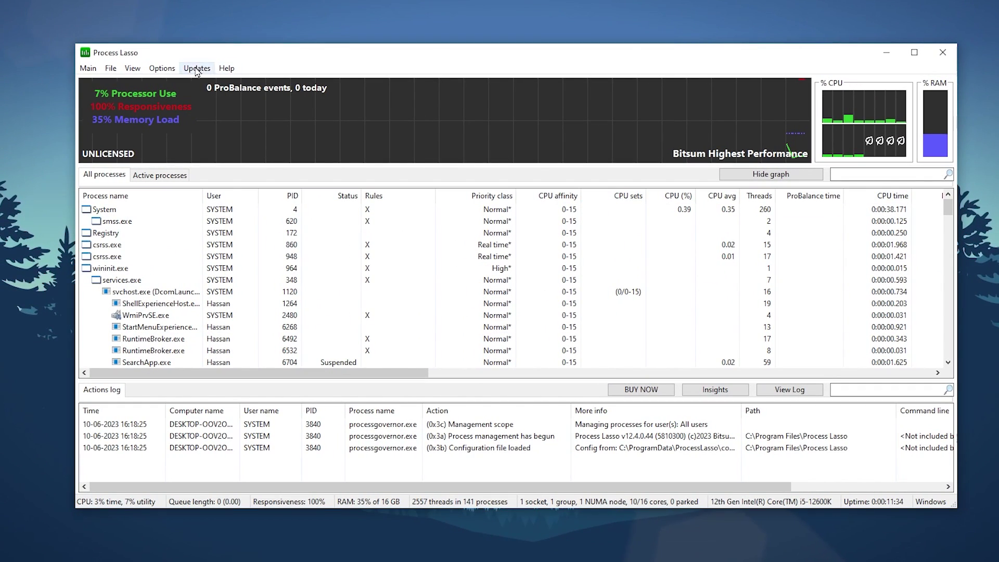
# Disable ProBalance and enable Performance Mode from the Main menu
pyautogui.click(94, 66)
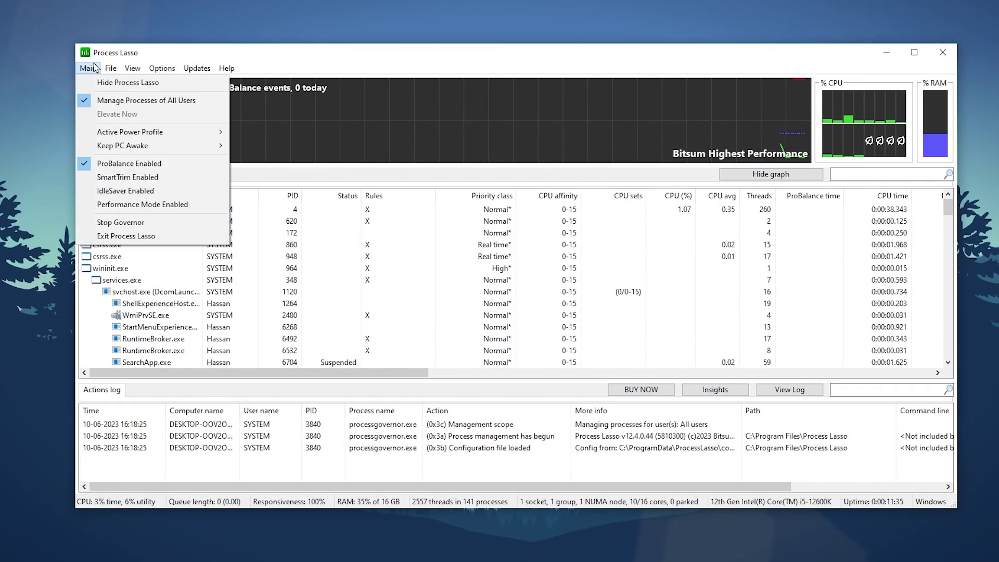
pyautogui.moveTo(111, 134)
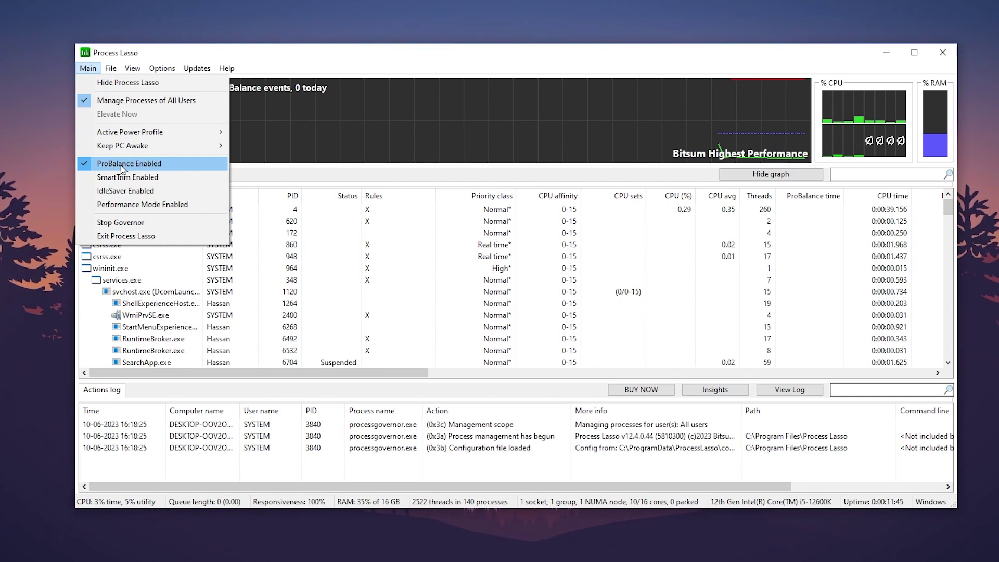
pyautogui.click(91, 164)
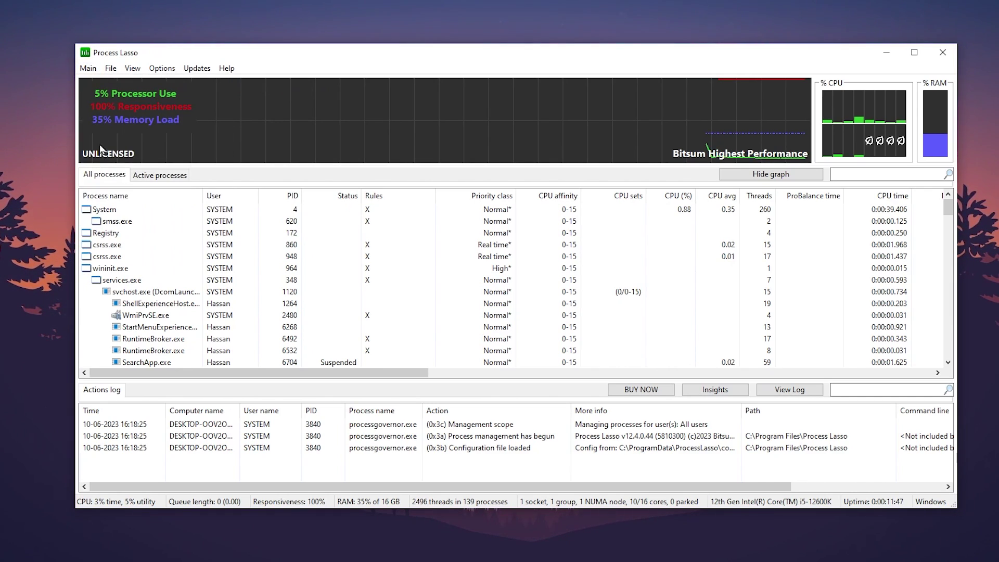
pyautogui.click(89, 71)
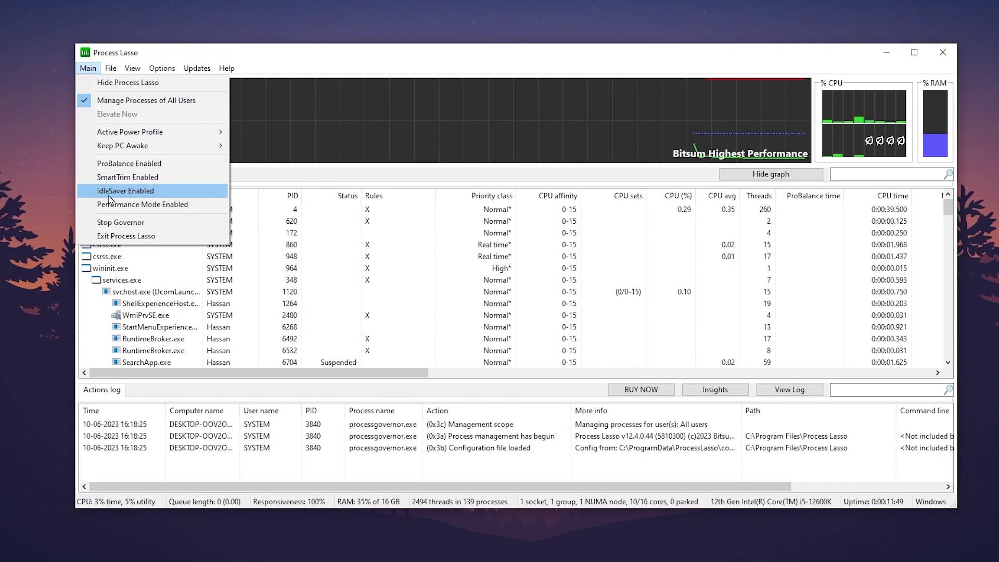
pyautogui.click(157, 205)
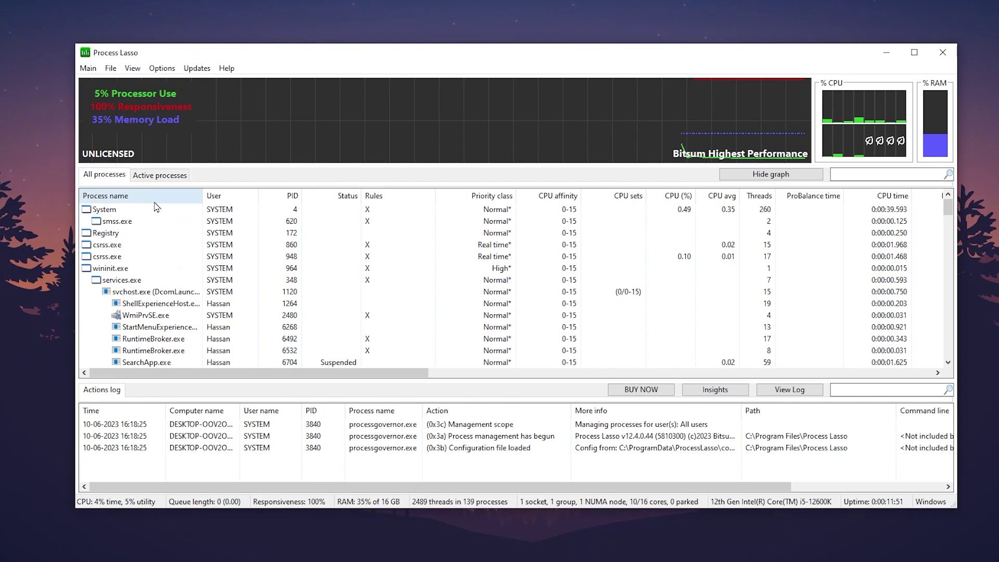
# Look over the CPU options, then list only active processes
pyautogui.click(88, 68)
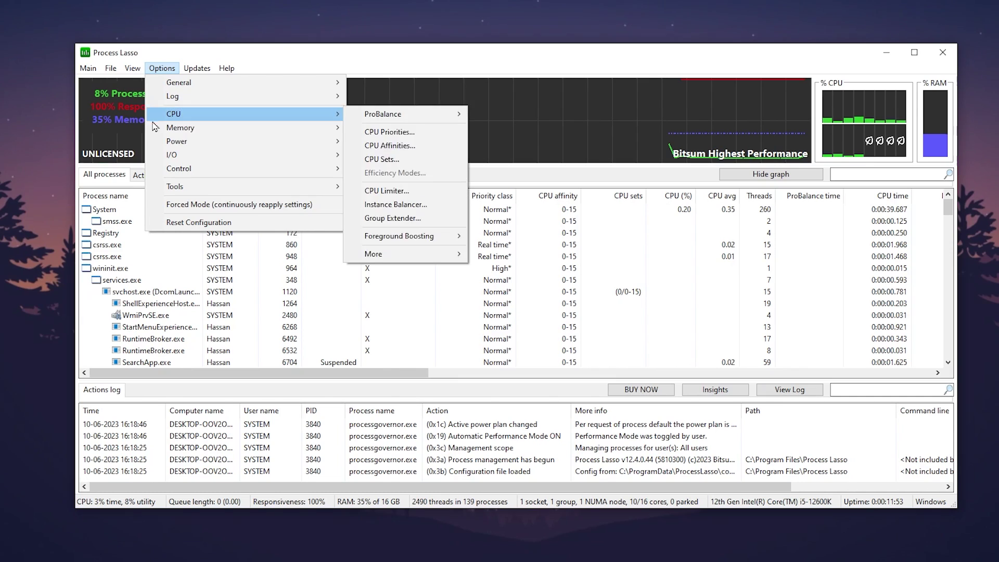
pyautogui.click(366, 139)
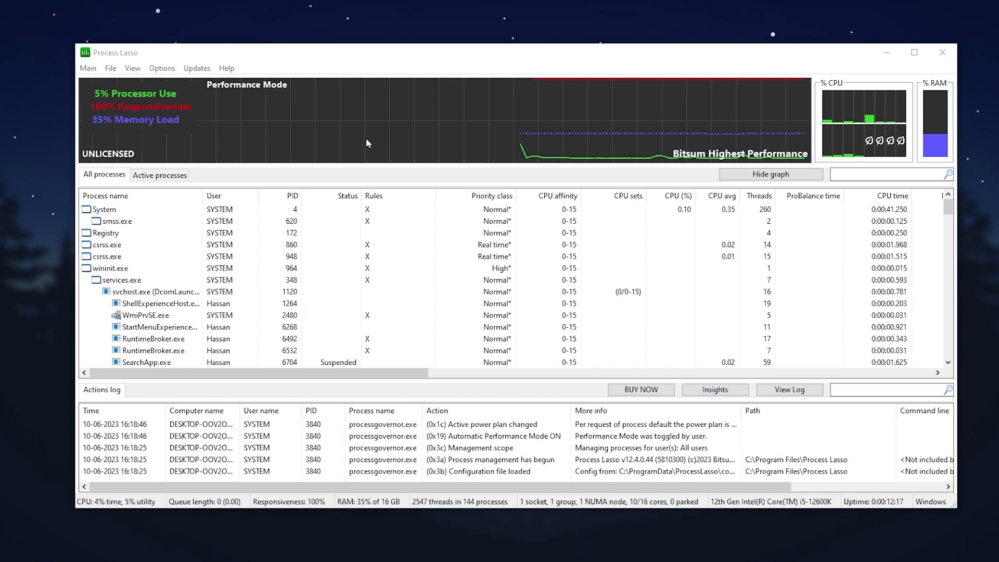
pyautogui.click(160, 176)
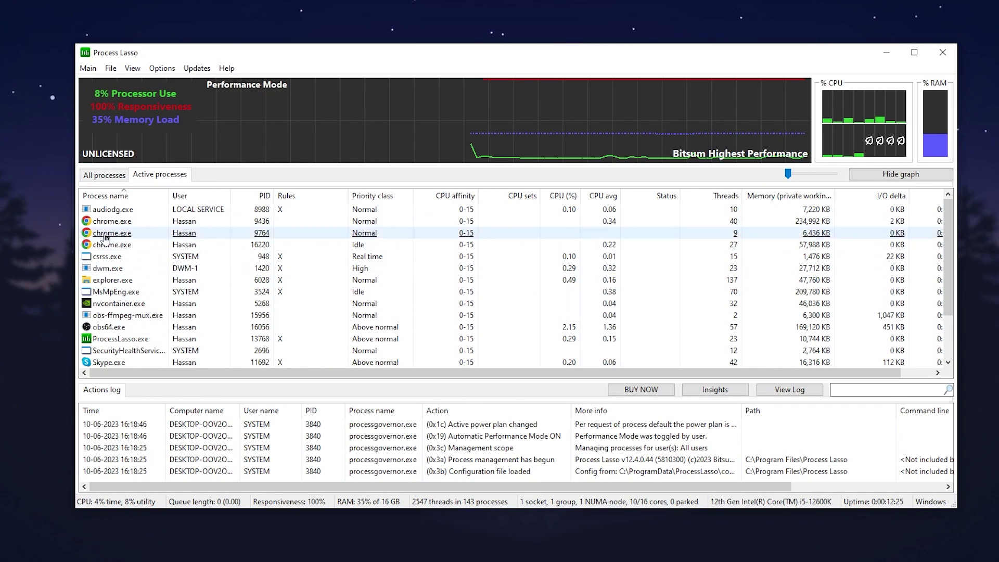
# Set Skype's CPU priority to always High
pyautogui.rightClick(112, 362)
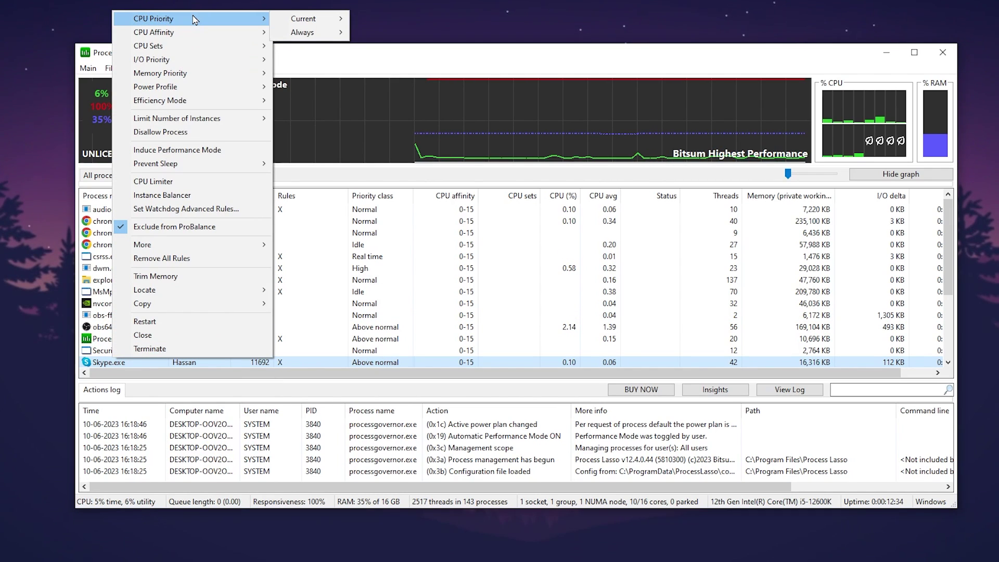
pyautogui.moveTo(306, 32)
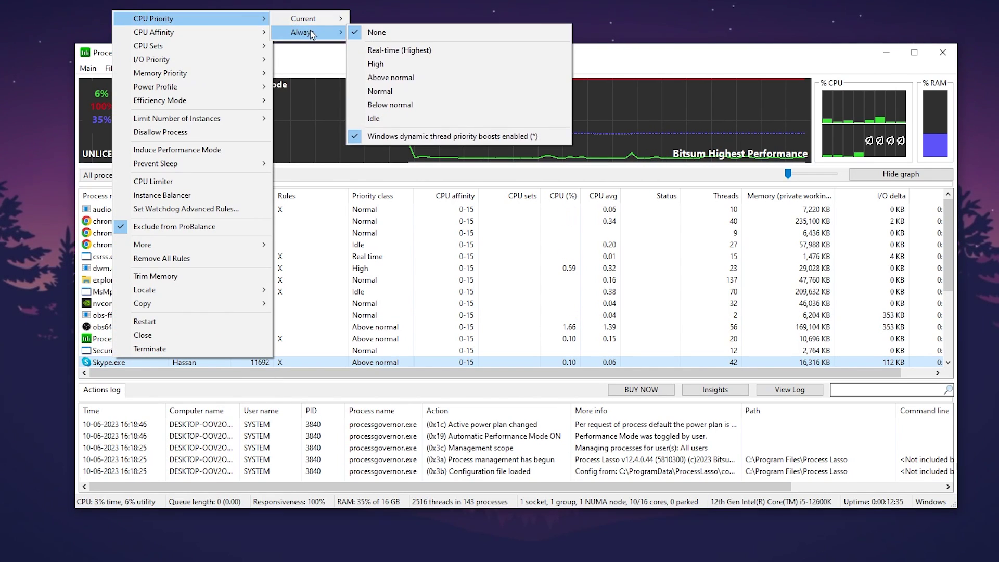
pyautogui.click(378, 66)
# Set obs-ffmpeg-mux memory priority to always Normal
pyautogui.rightClick(109, 313)
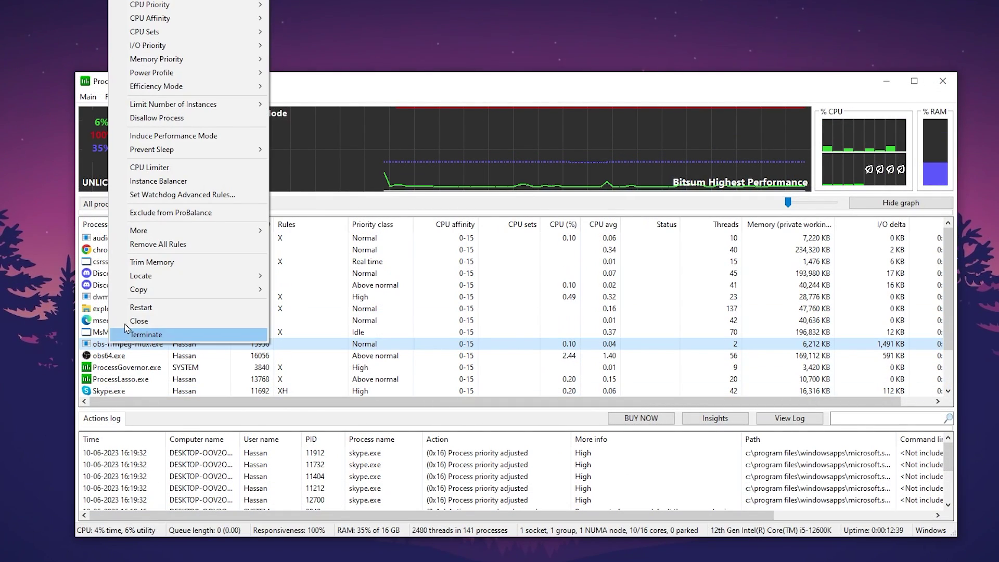
pyautogui.moveTo(234, 19)
pyautogui.moveTo(297, 34)
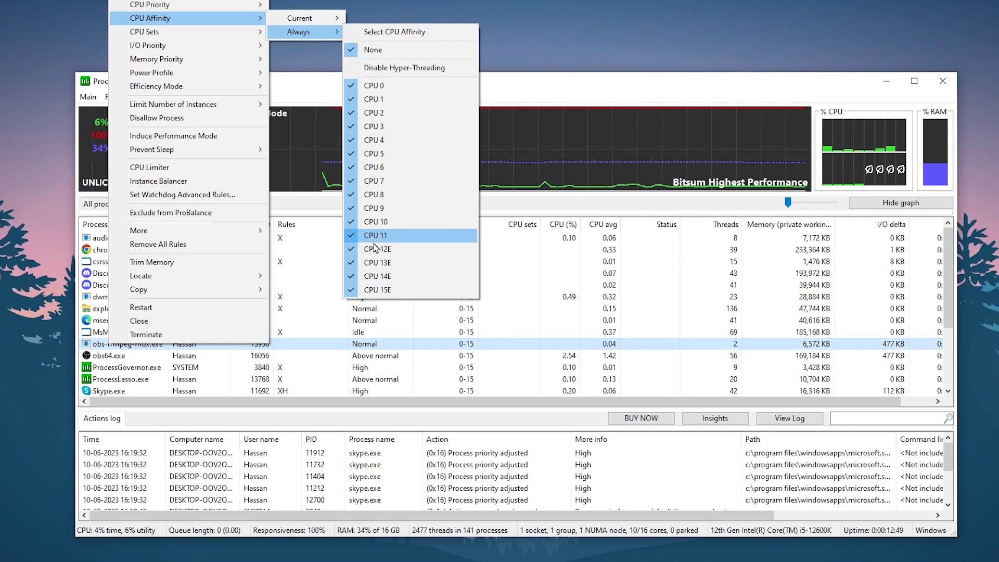
pyautogui.moveTo(159, 63)
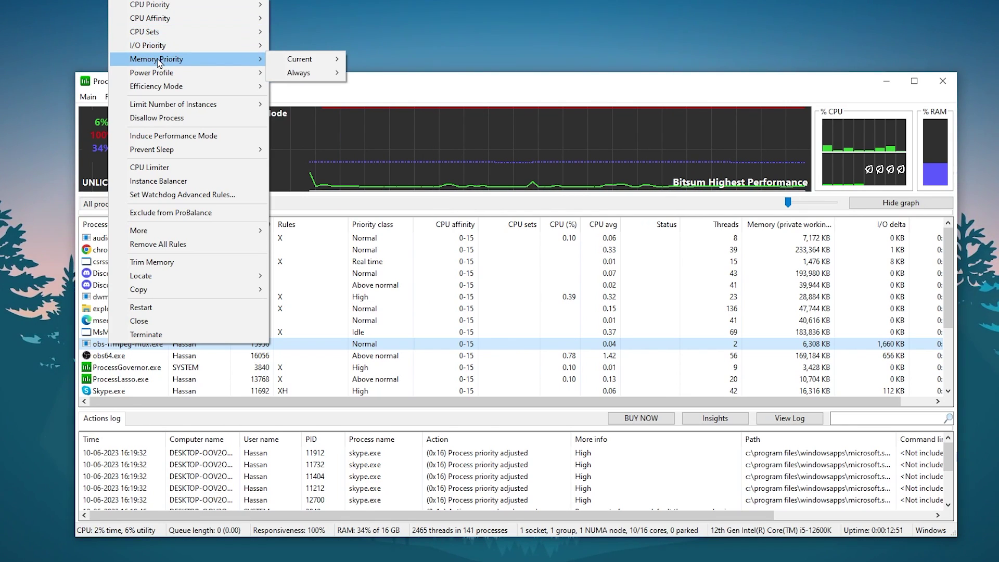
pyautogui.moveTo(330, 72)
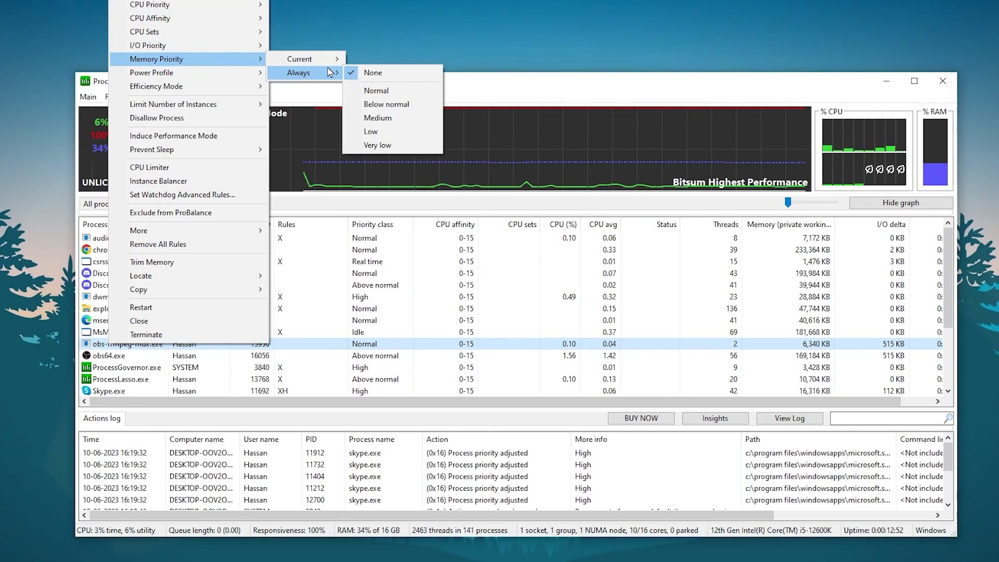
pyautogui.click(374, 92)
# Assign Skype the Bitsum Highest Performance power profile and dismiss the confirmation notice
pyautogui.rightClick(112, 332)
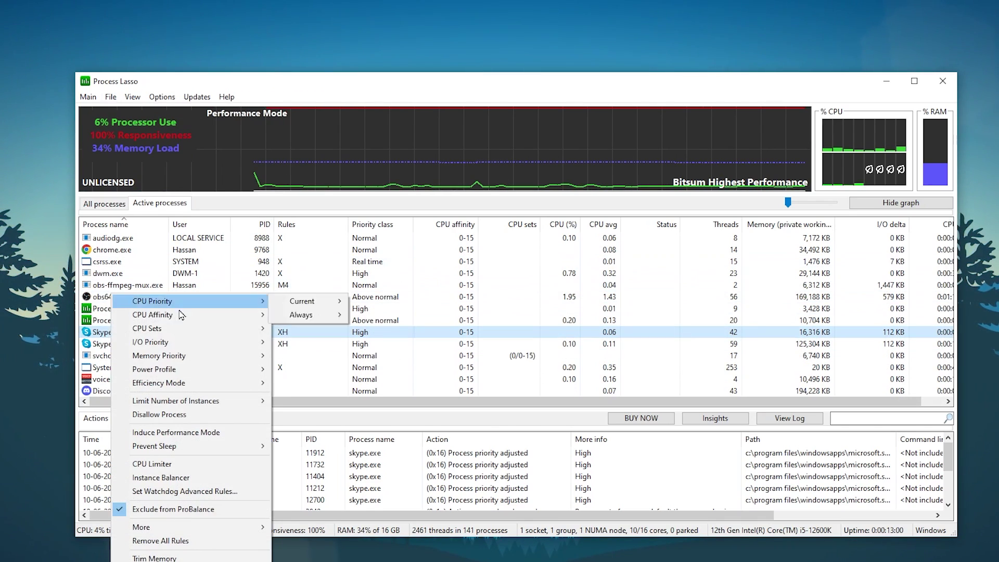
pyautogui.moveTo(139, 333)
pyautogui.moveTo(172, 370)
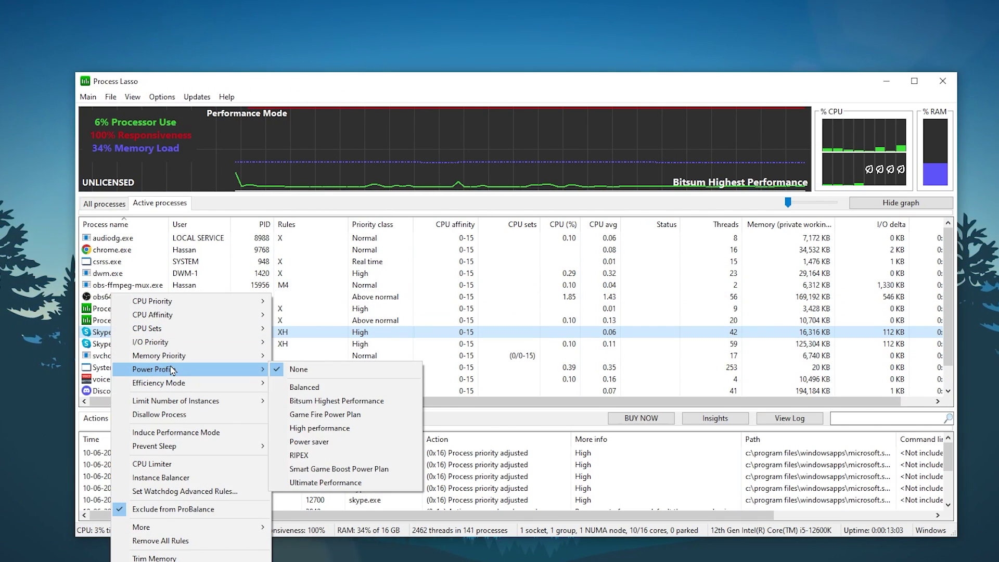
pyautogui.click(318, 401)
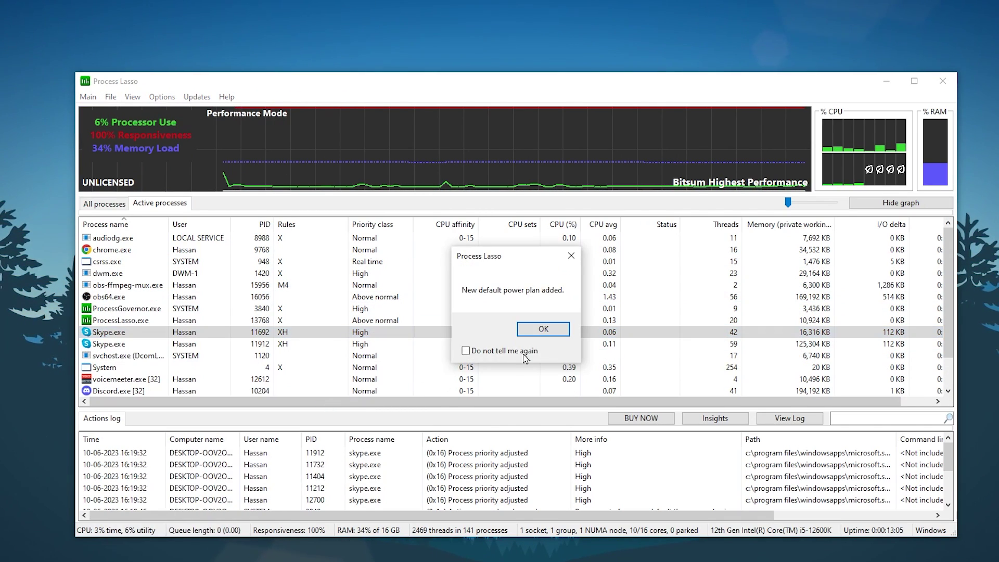
pyautogui.click(543, 328)
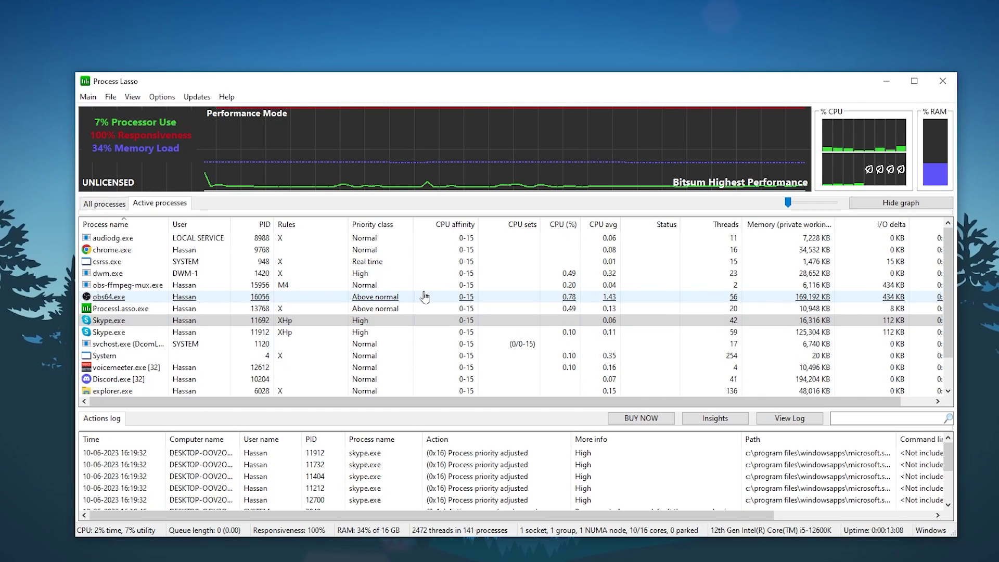
# Exclude Skype from IdleSaver, then close Process Lasso and check the hidden tray icons
pyautogui.rightClick(109, 381)
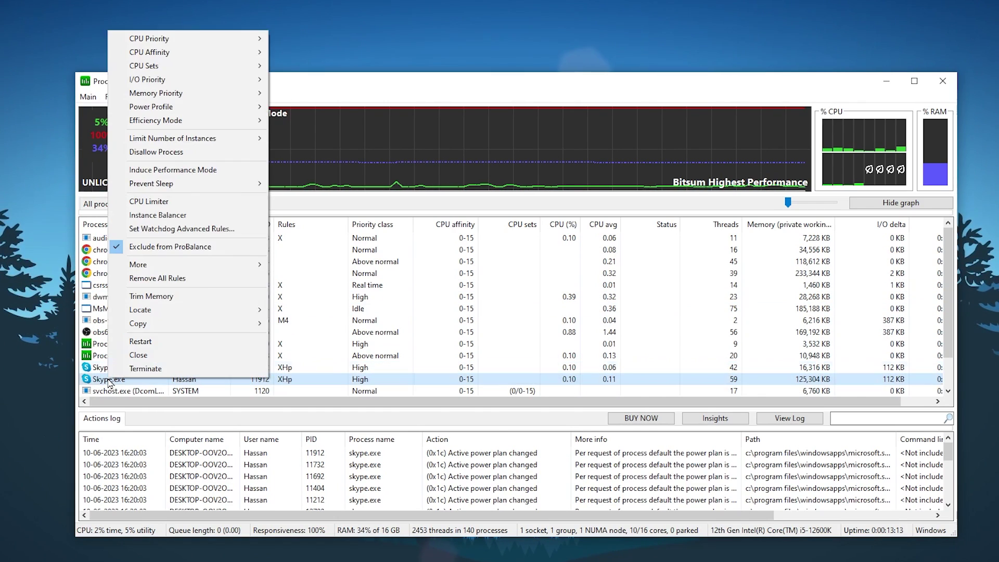
pyautogui.rightClick(93, 368)
pyautogui.moveTo(172, 252)
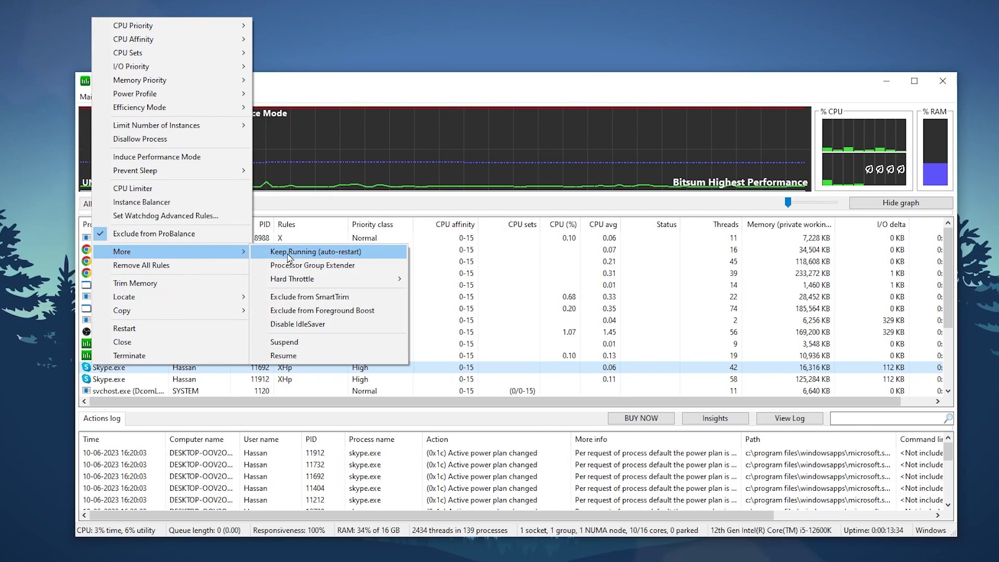
pyautogui.click(269, 330)
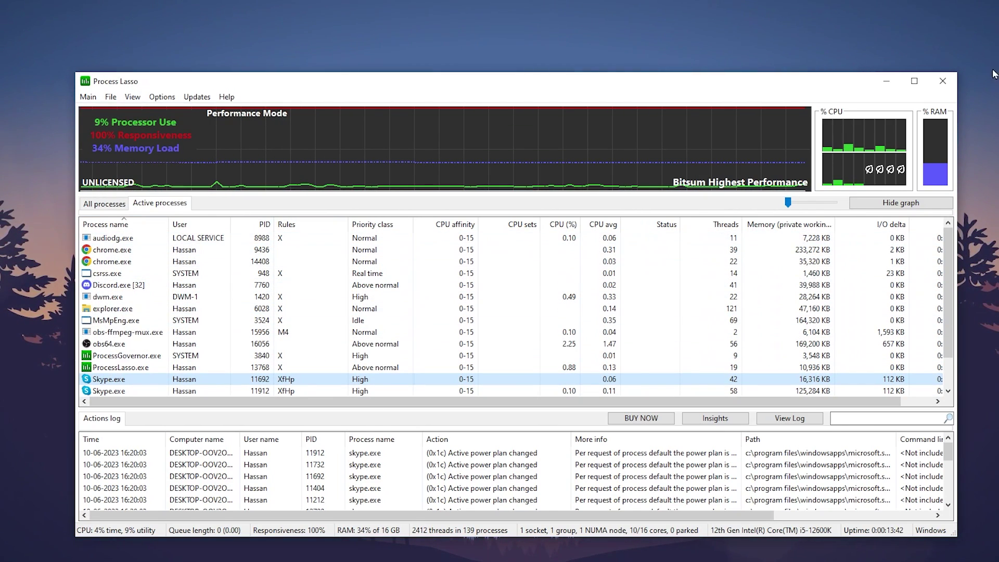
pyautogui.click(945, 80)
pyautogui.click(850, 545)
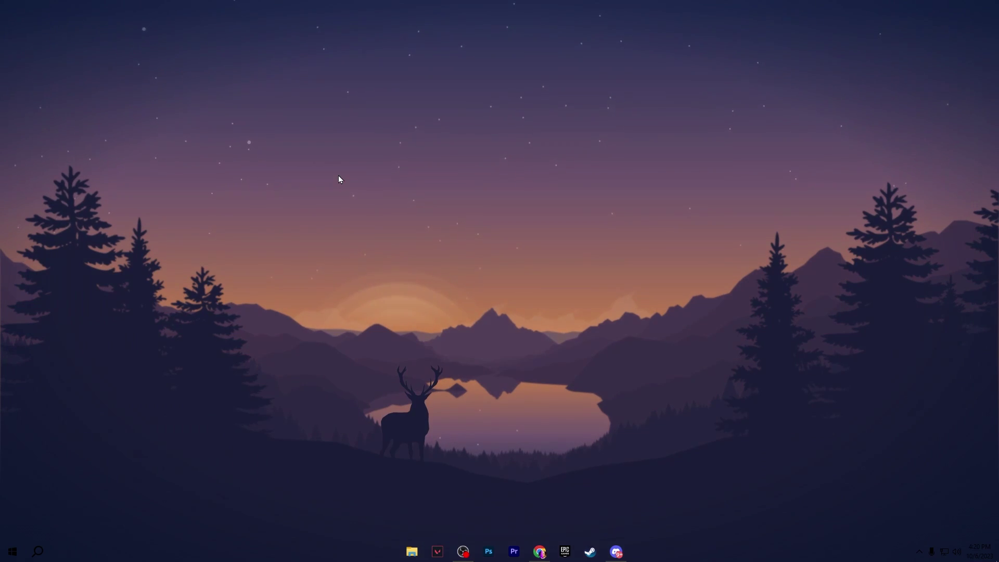
# Open System Configuration via msconfig in the Run box and go to its Boot tab
pyautogui.press('super+r')
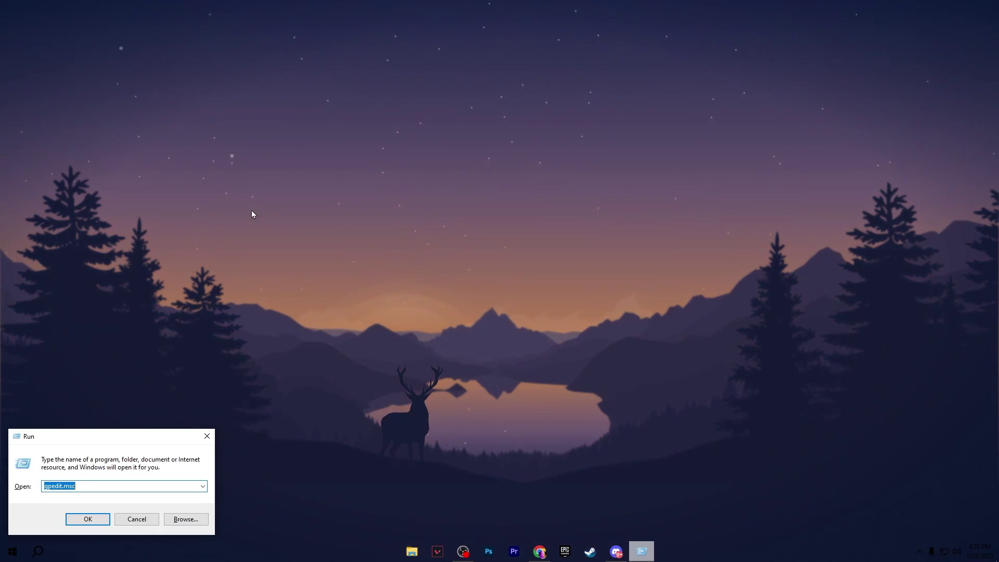
pyautogui.moveTo(120, 439); pyautogui.dragTo(486, 214)
pyautogui.write('ms')
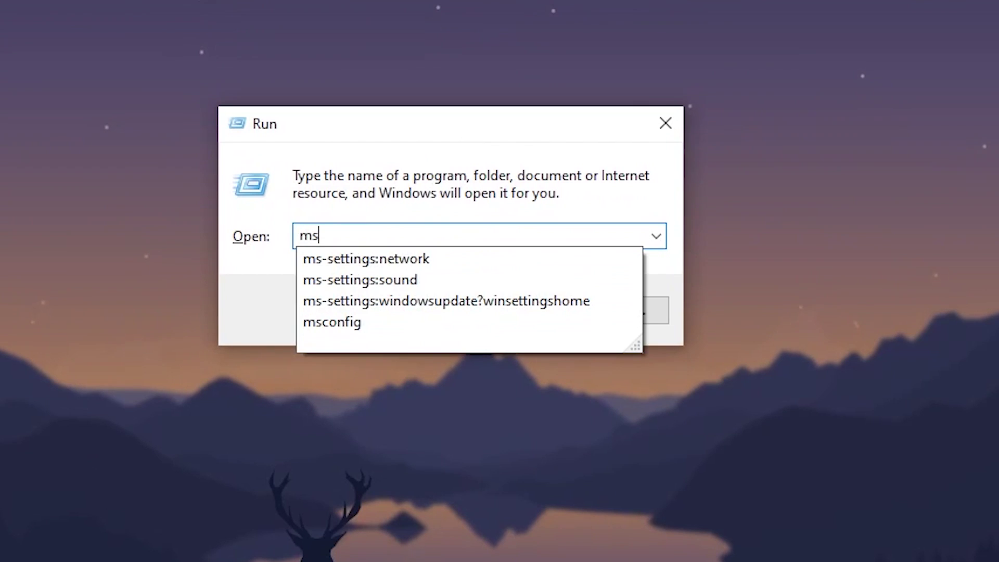
pyautogui.write('con')
pyautogui.press('Down')
pyautogui.press('Return')
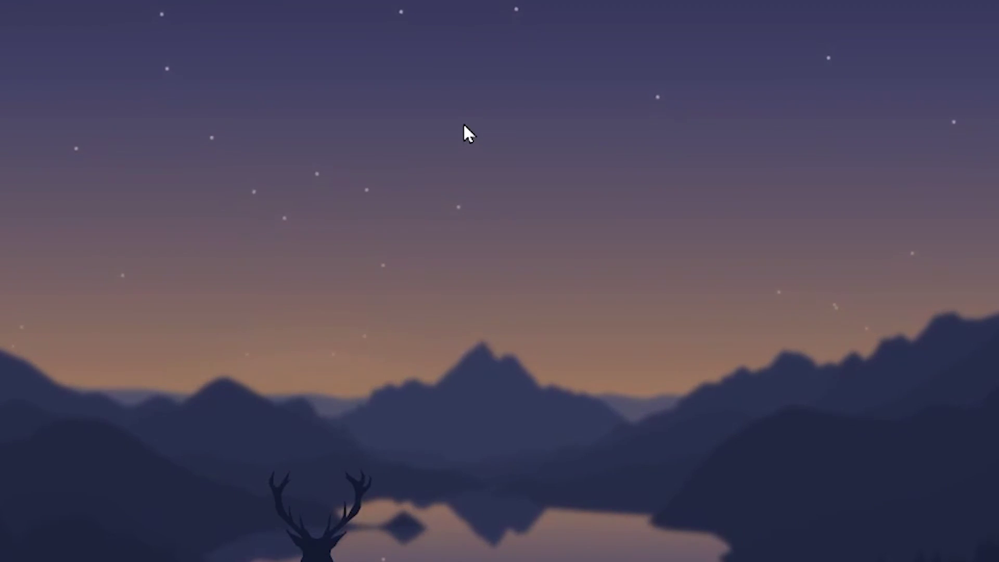
pyautogui.click(263, 84)
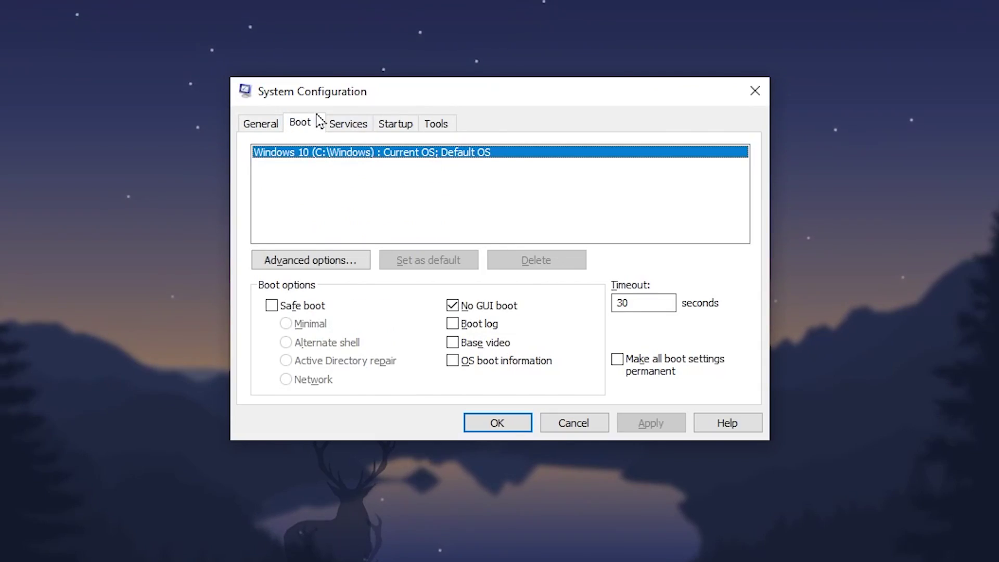
# Set Advanced boot options to 16 processors, then apply and close System Configuration
pyautogui.click(280, 259)
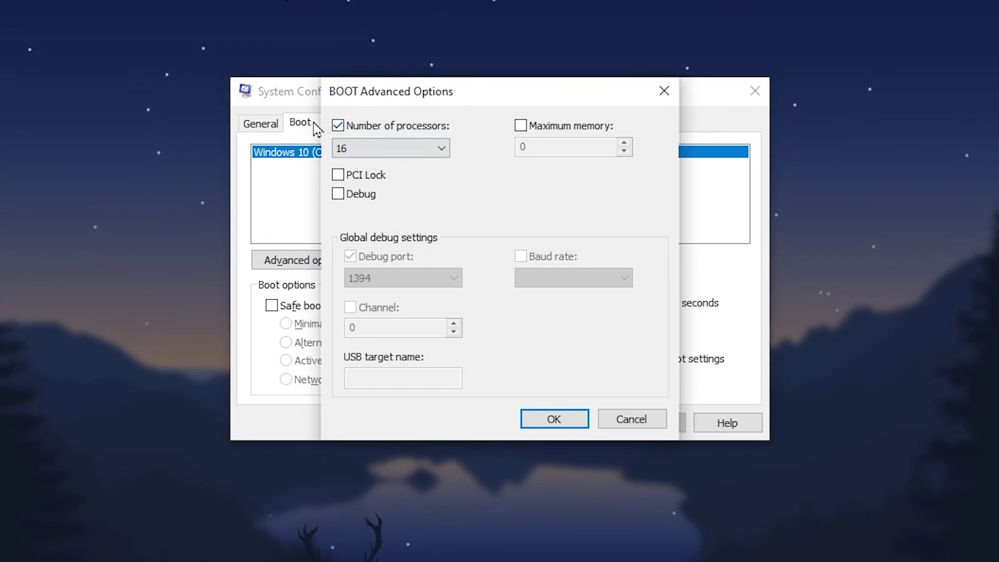
pyautogui.click(392, 148)
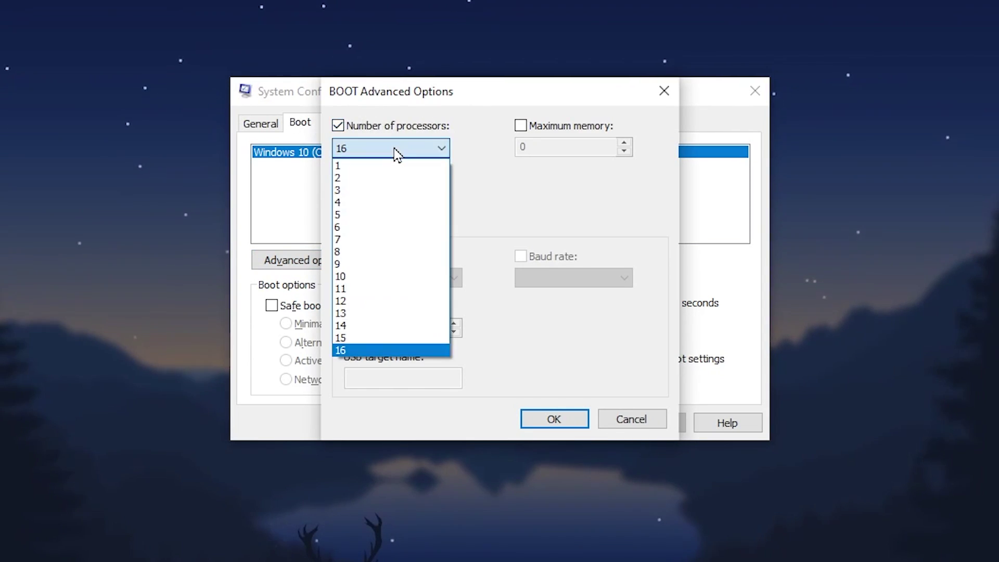
pyautogui.click(361, 350)
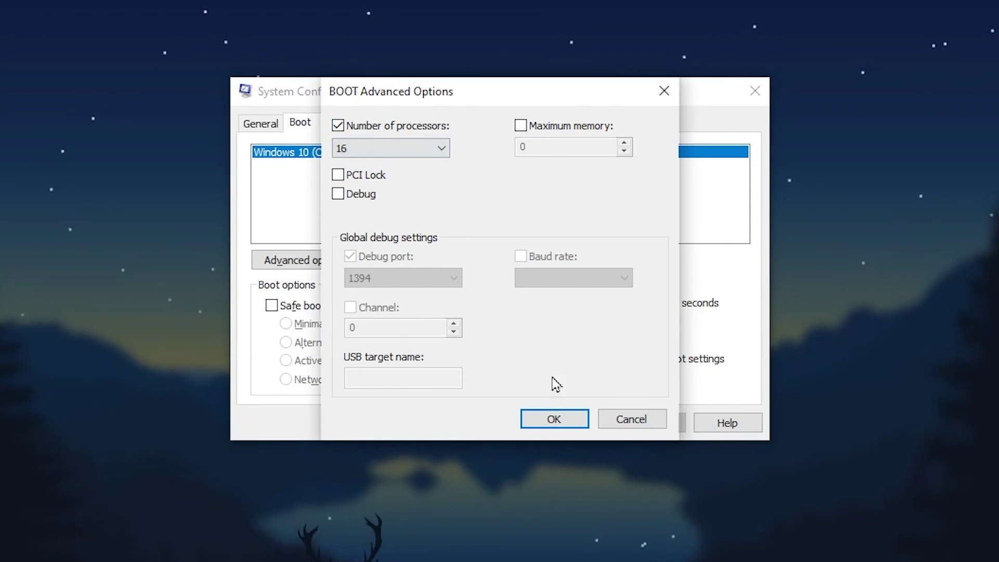
pyautogui.click(553, 419)
pyautogui.click(658, 432)
pyautogui.click(496, 424)
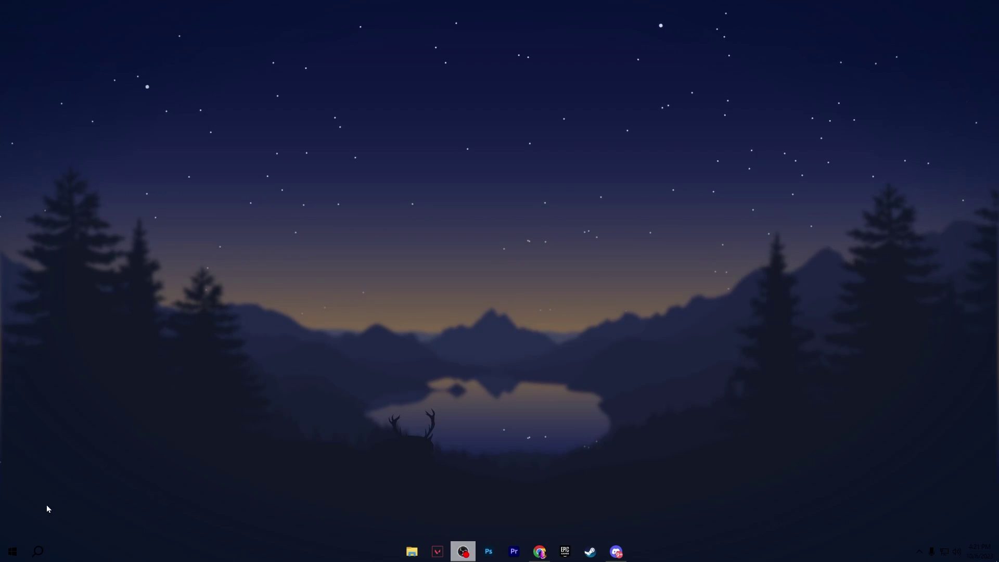
pyautogui.rightClick(12, 553)
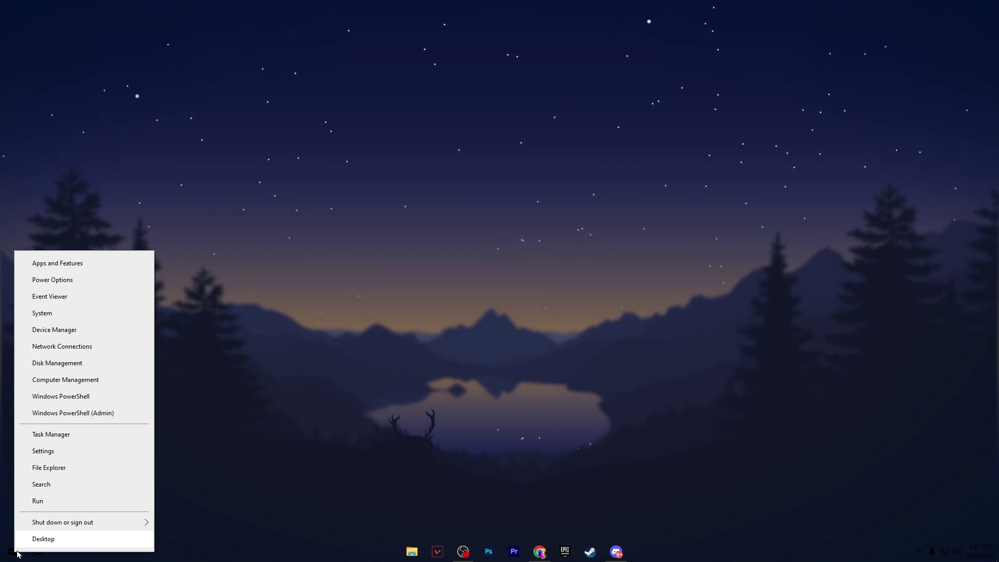
pyautogui.click(46, 331)
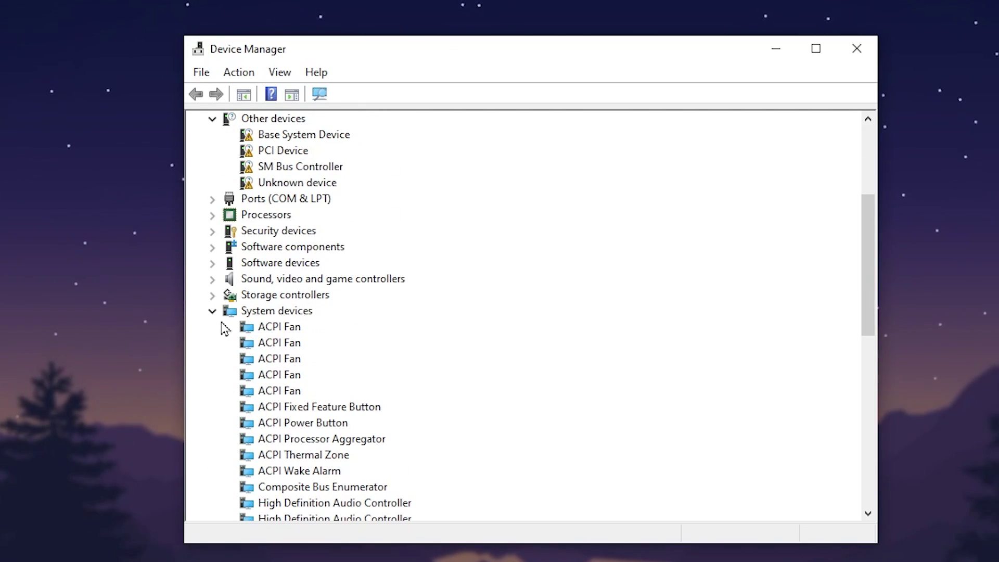
pyautogui.scroll(-3, 515, 371)
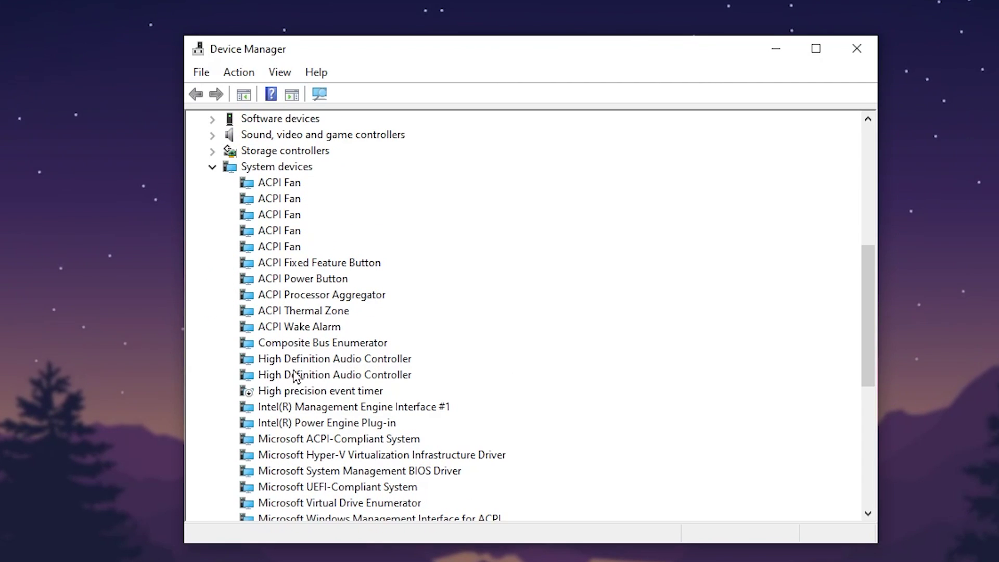
pyautogui.rightClick(279, 390)
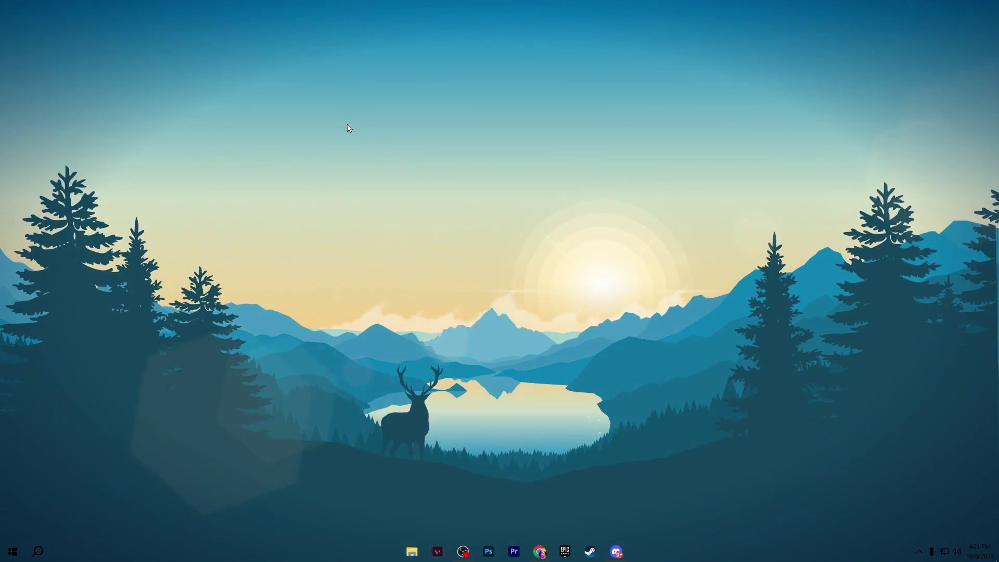
# Open Display settings and reach the Graphics settings page, cancelling the Browse file picker
pyautogui.rightClick(348, 127)
pyautogui.click(386, 238)
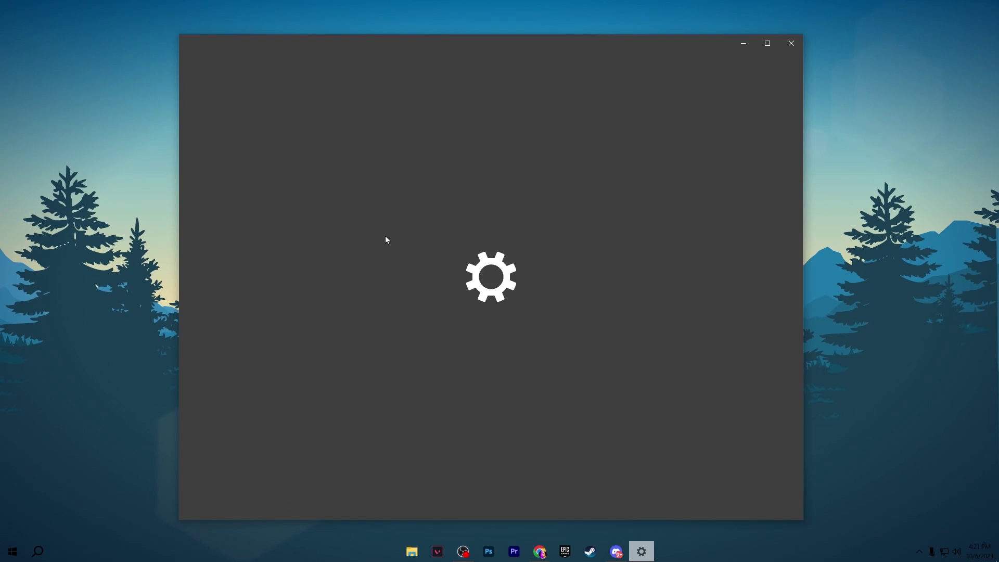
pyautogui.scroll(-5, 397, 245)
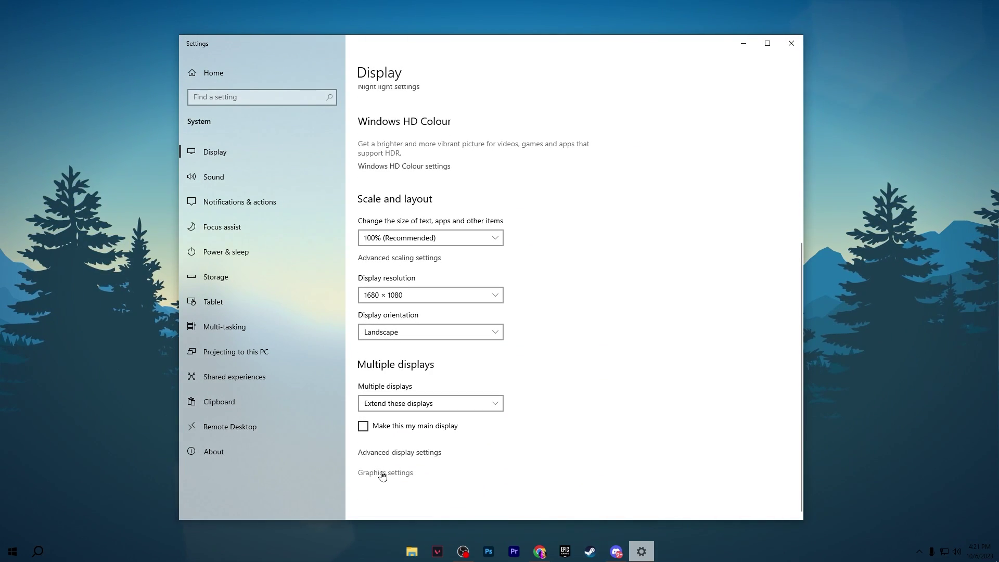
pyautogui.click(382, 473)
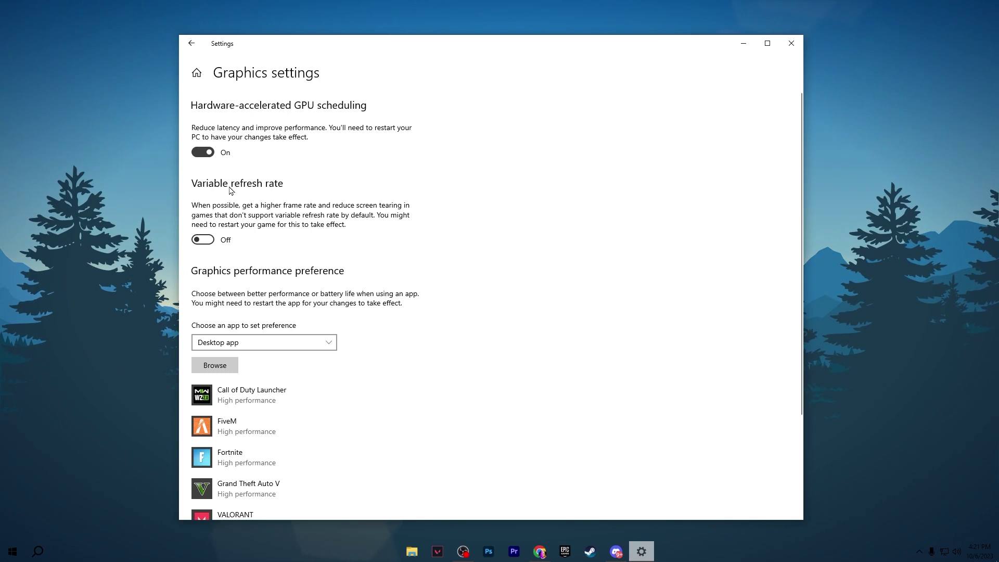
pyautogui.scroll(-3, 279, 171)
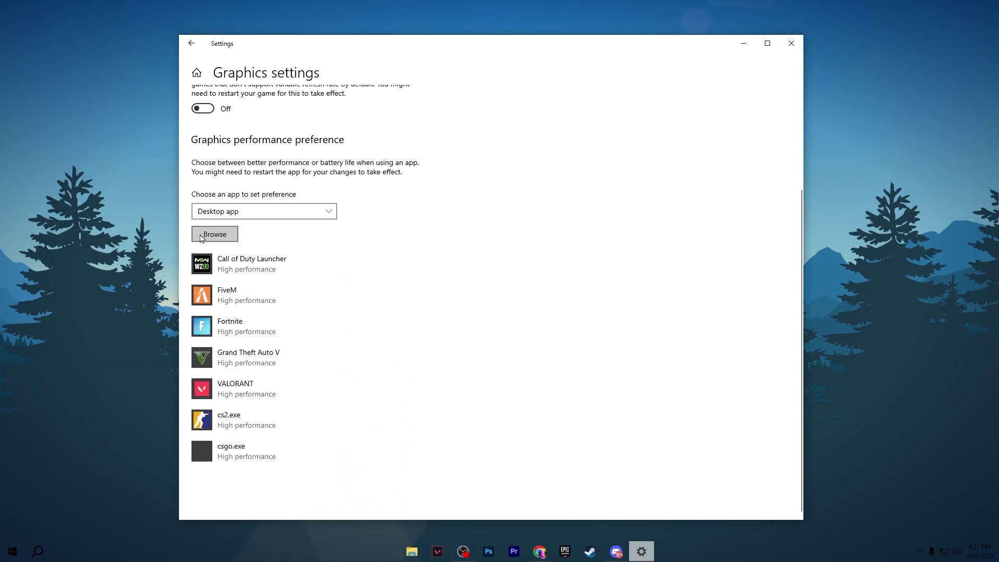
pyautogui.click(217, 239)
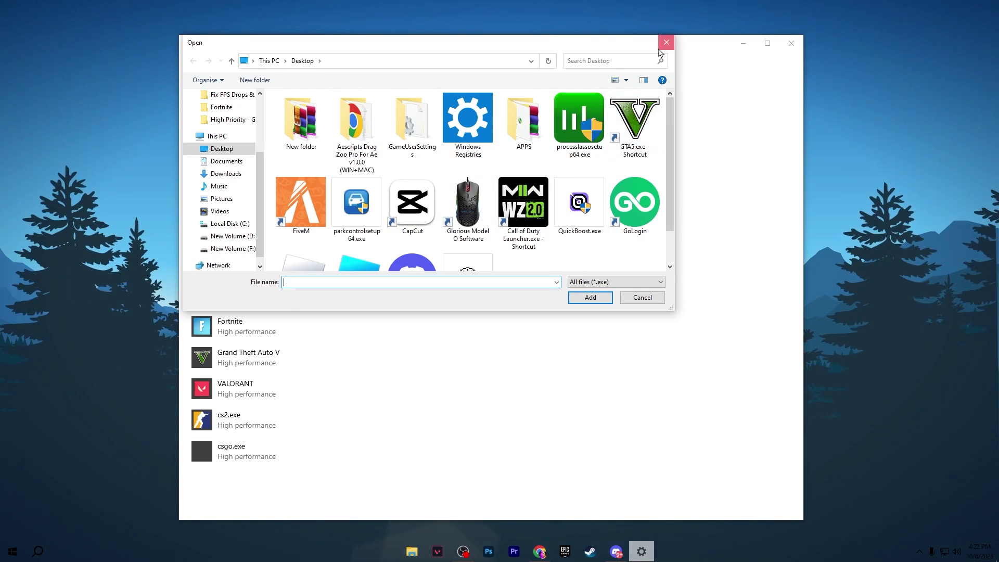
pyautogui.click(665, 42)
# Save Fortnite's graphics preference as High performance, then close Settings
pyautogui.click(250, 328)
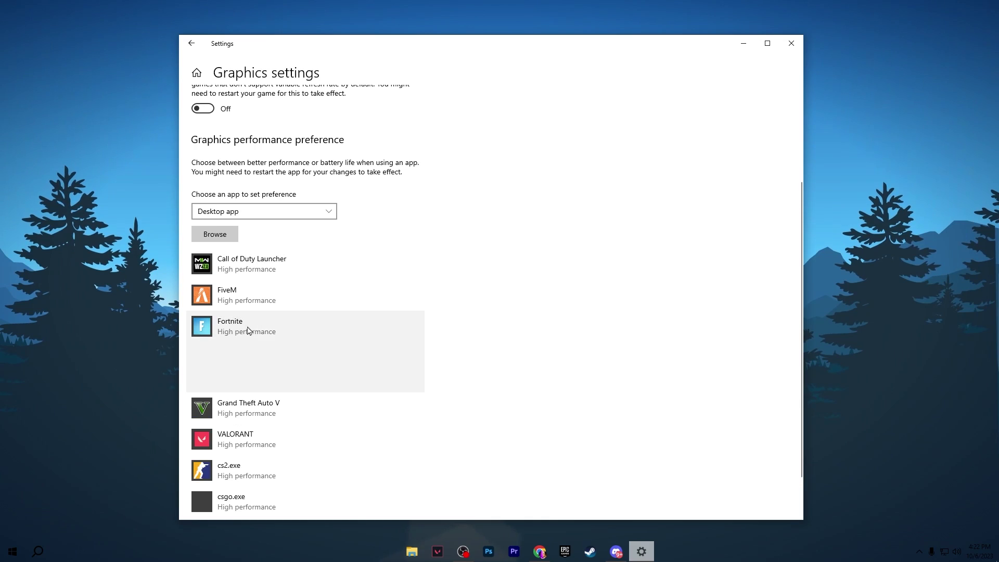
pyautogui.click(343, 381)
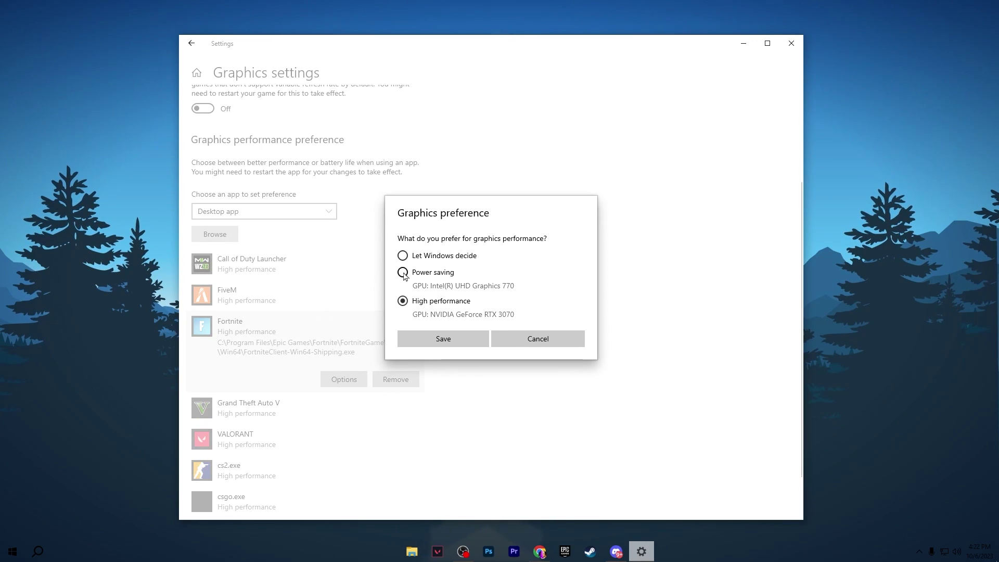
pyautogui.click(453, 345)
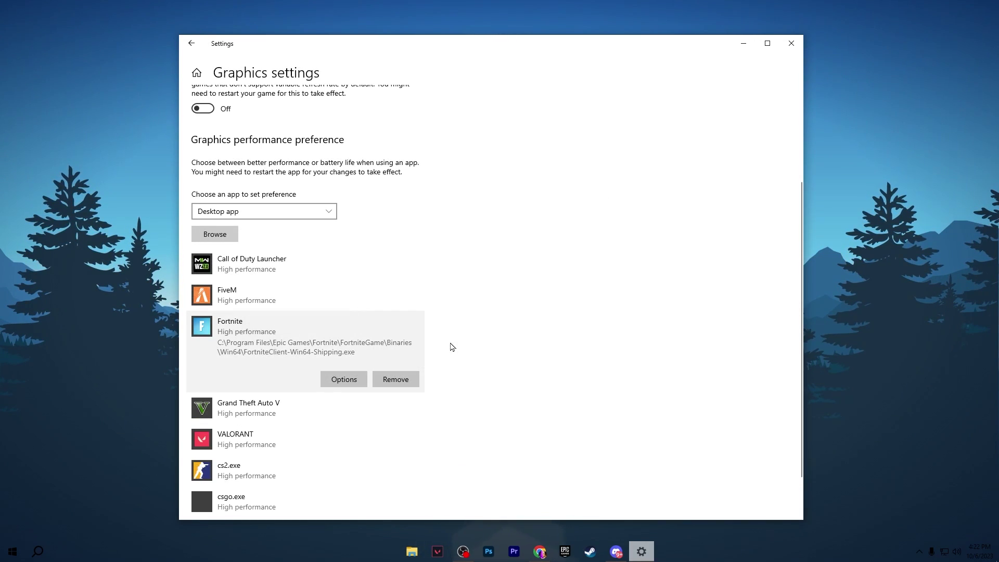
pyautogui.click(790, 46)
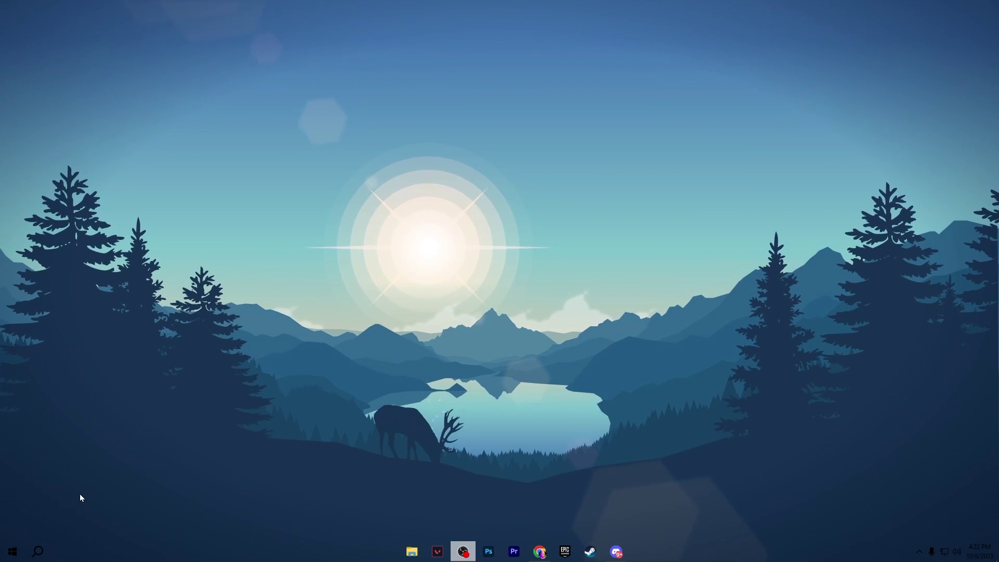
# Open the advanced power settings of the Bitsum Highest Performance plan from Power & sleep
pyautogui.click(45, 544)
pyautogui.write('power')
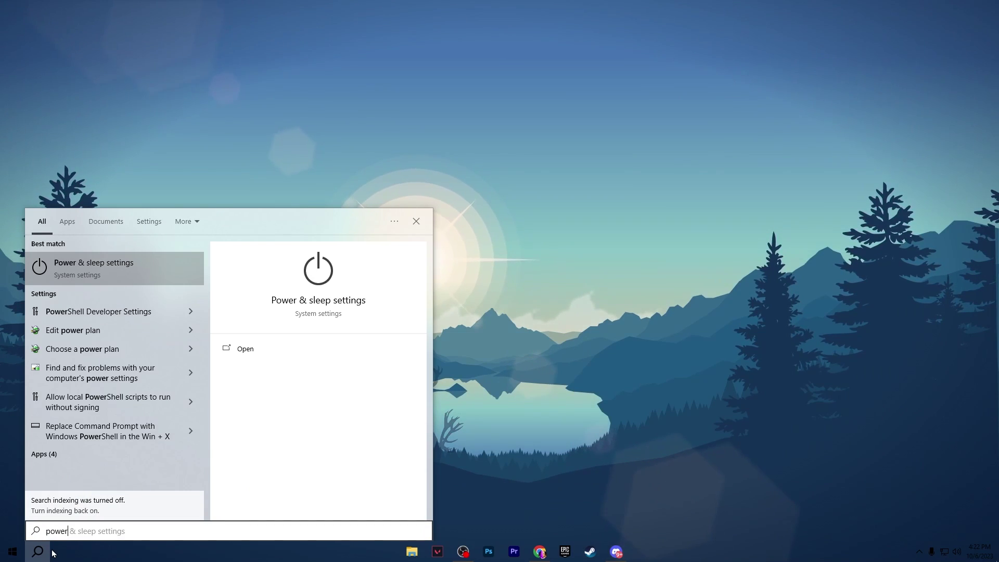
pyautogui.click(115, 263)
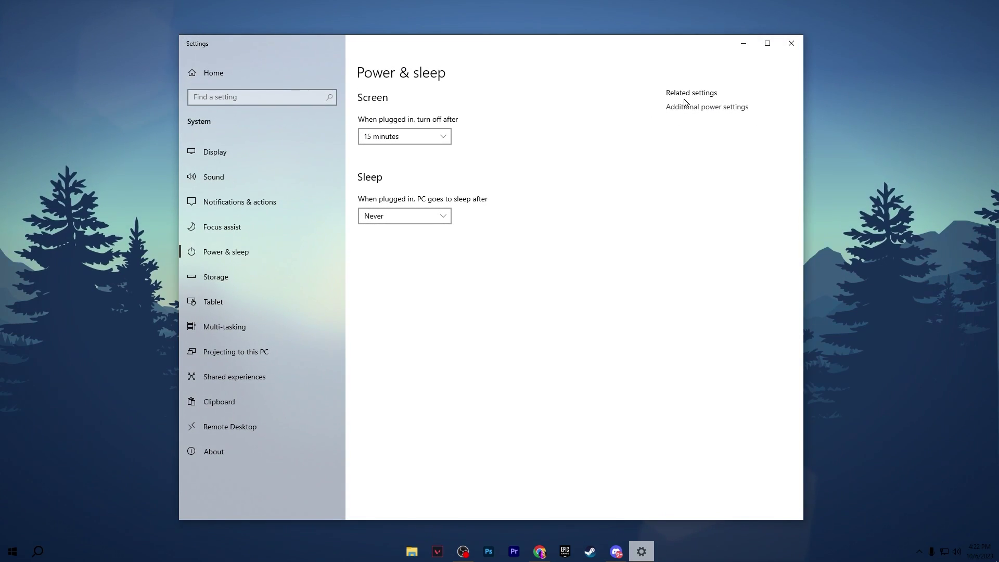
pyautogui.click(713, 110)
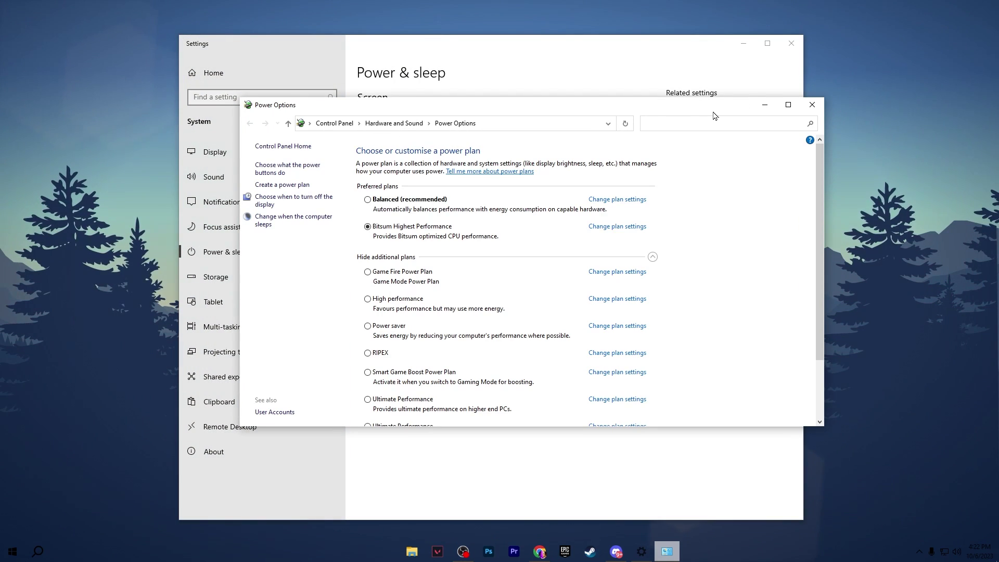
pyautogui.click(625, 229)
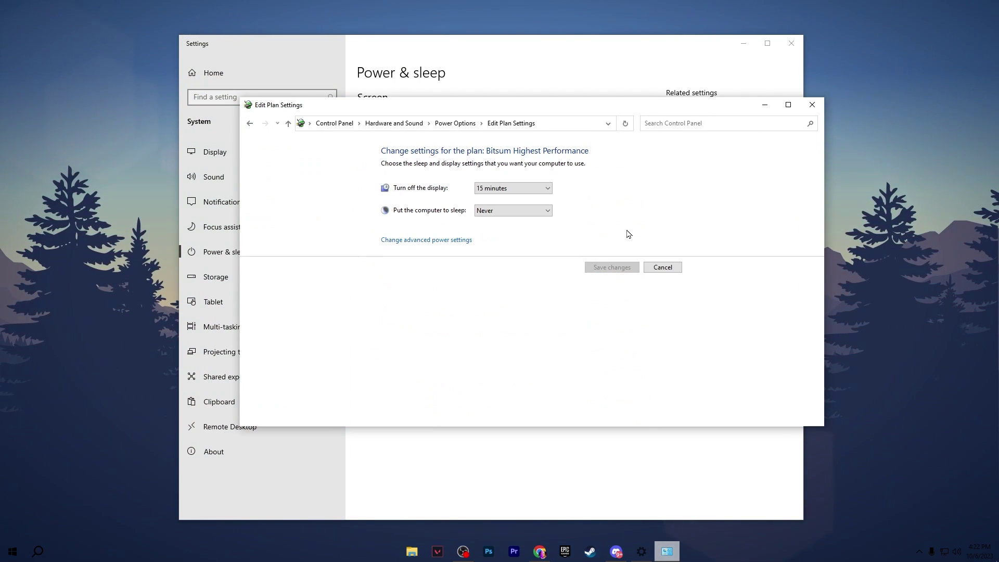
pyautogui.click(450, 244)
# Check minimum and maximum processor state are 100%, confirm, and close the power and Settings windows
pyautogui.scroll(-1, 530, 220)
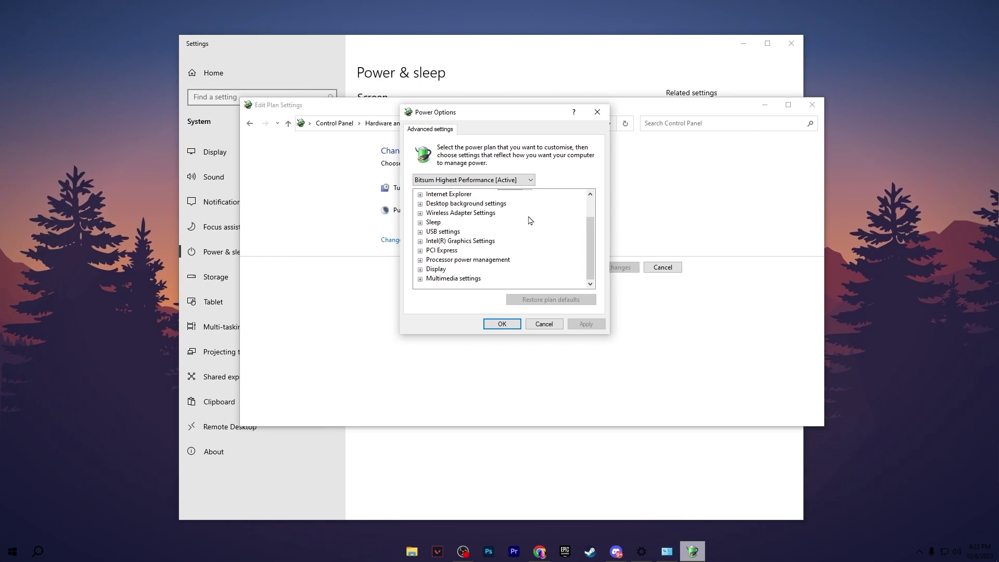
pyautogui.click(430, 244)
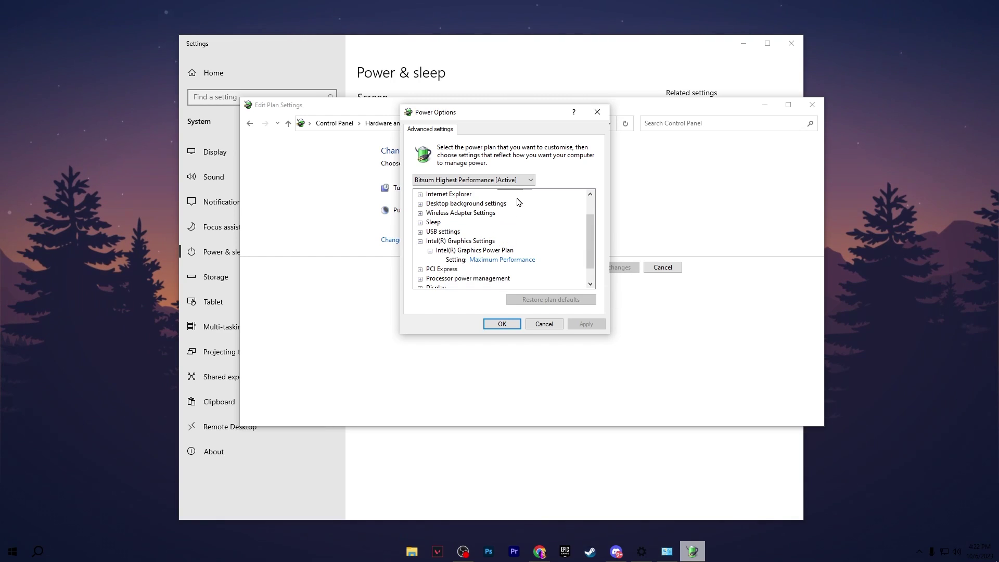
pyautogui.scroll(-1, 518, 202)
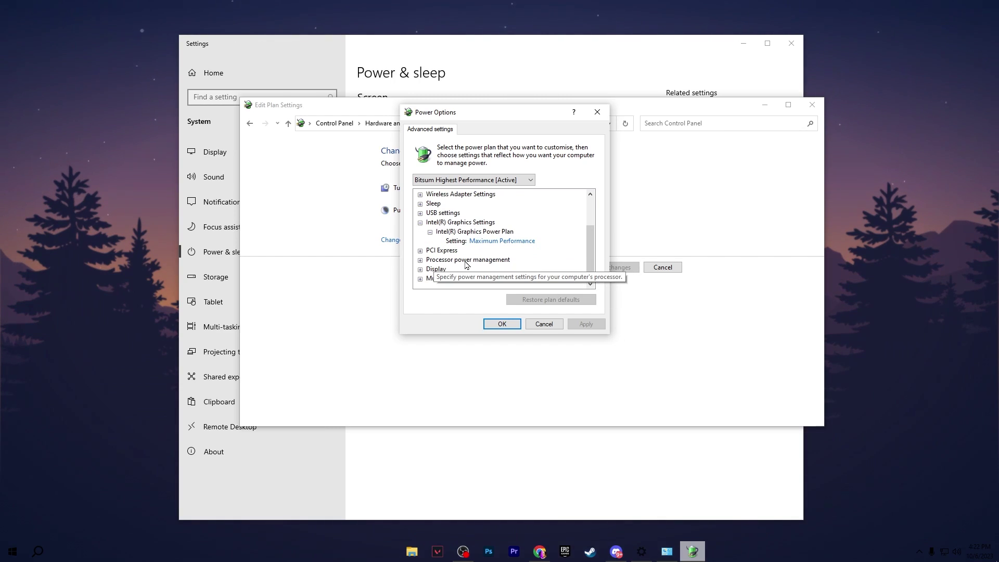
pyautogui.click(420, 259)
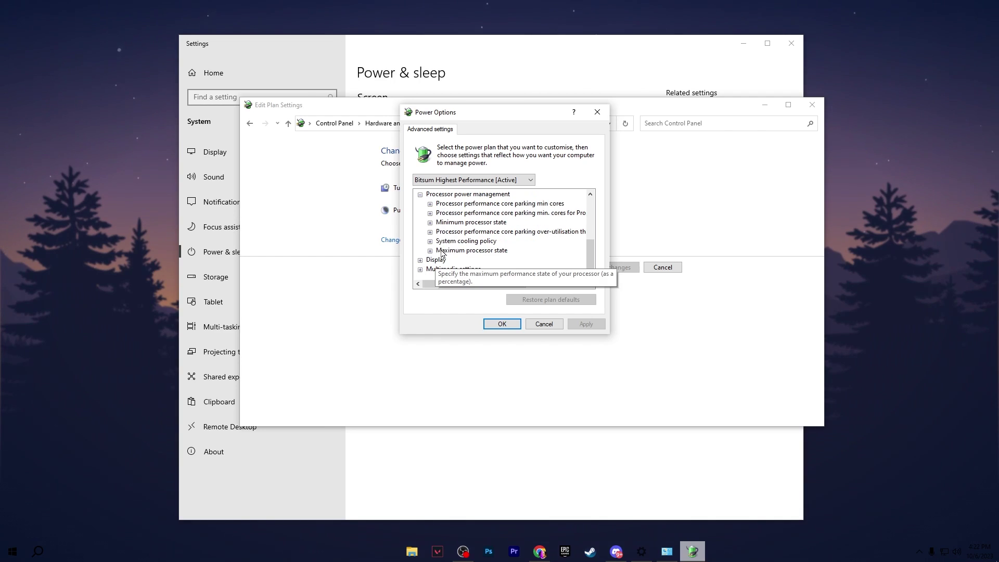
pyautogui.click(429, 222)
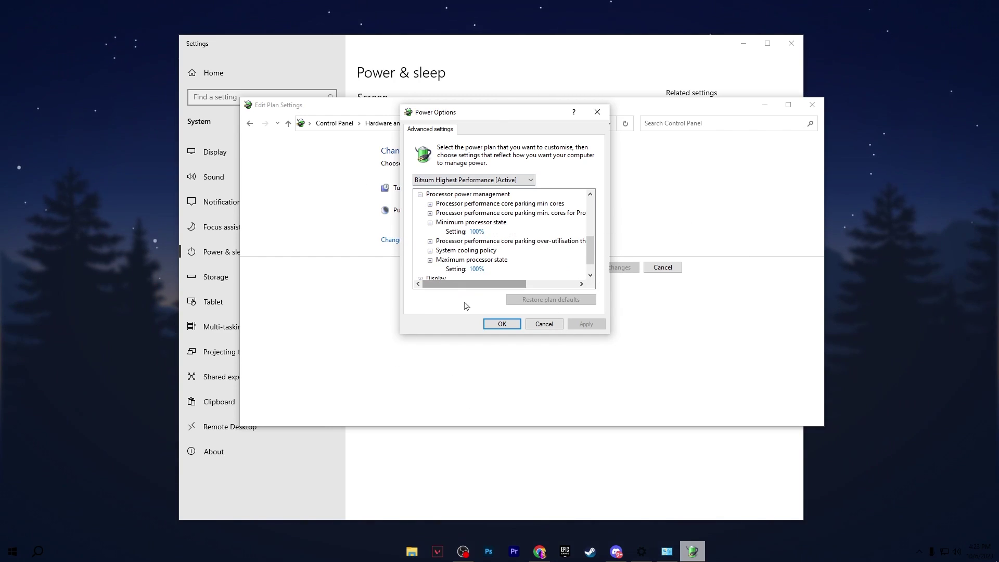
pyautogui.click(502, 324)
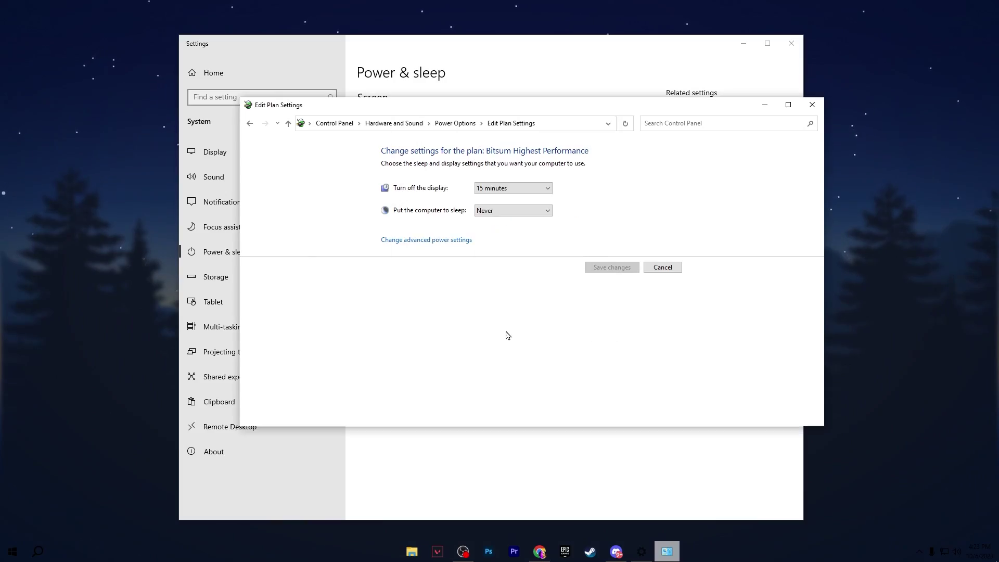
pyautogui.click(812, 106)
pyautogui.click(791, 43)
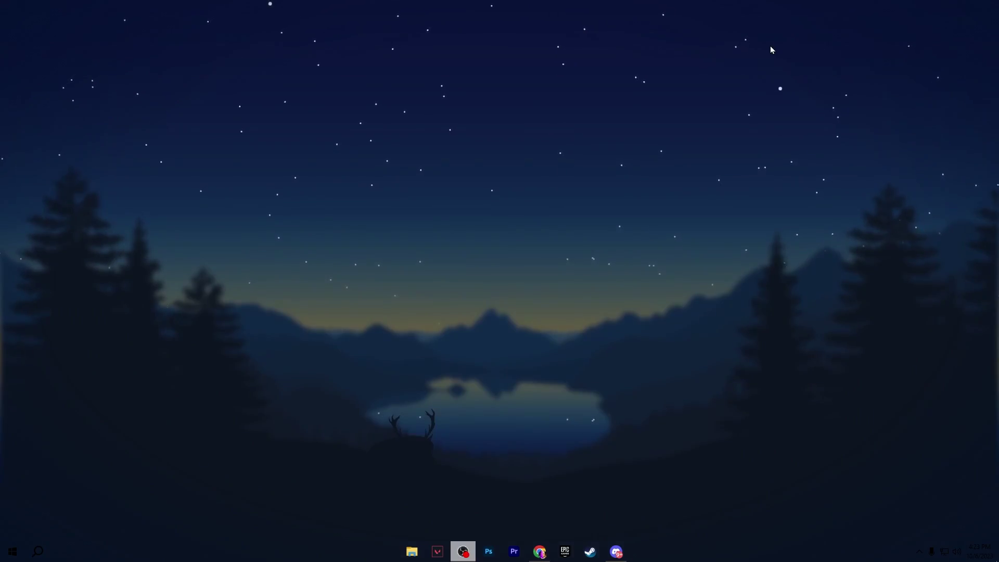